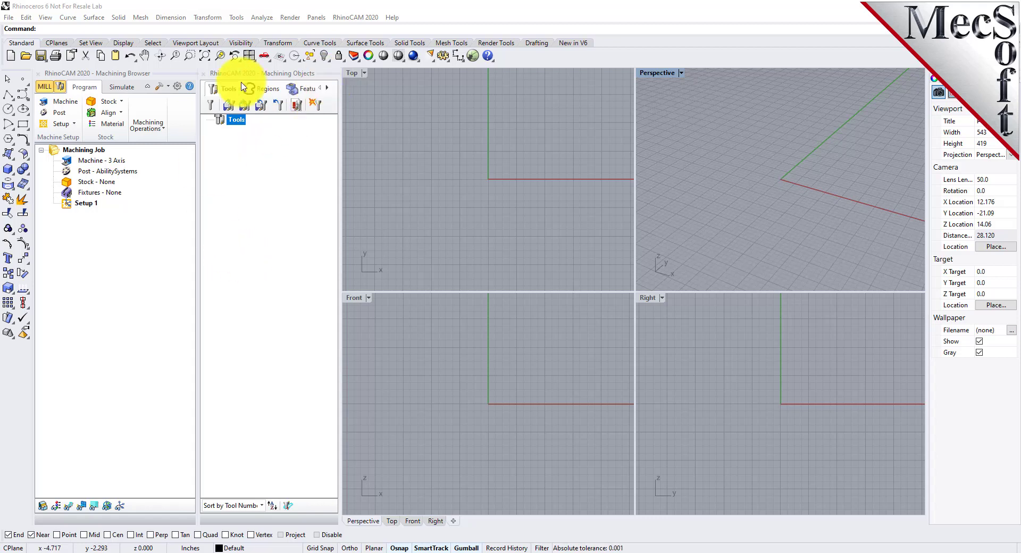
- Close the Machining Objects and Machining Browser panels and show the RhinoCAM 2020 module list
click(202, 73)
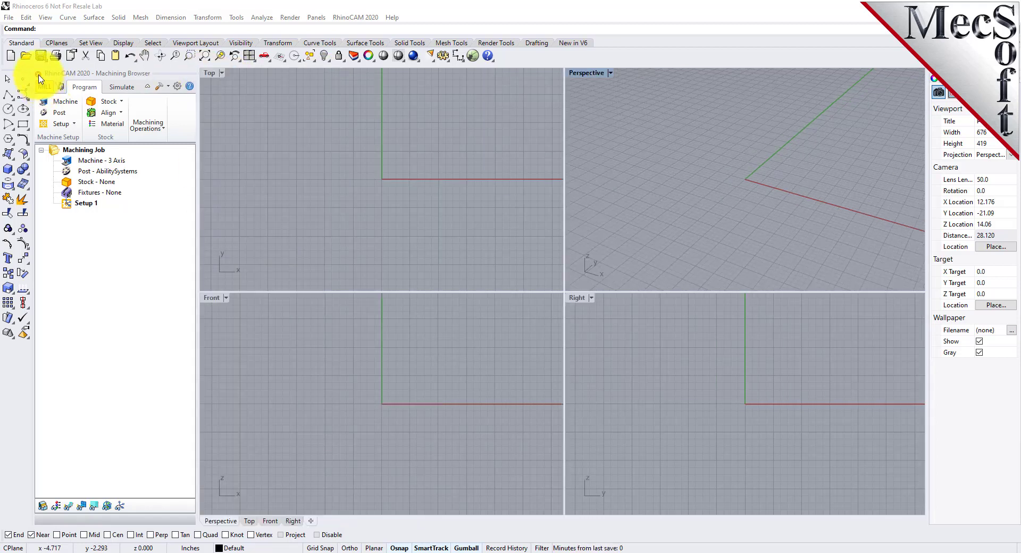
click(26, 69)
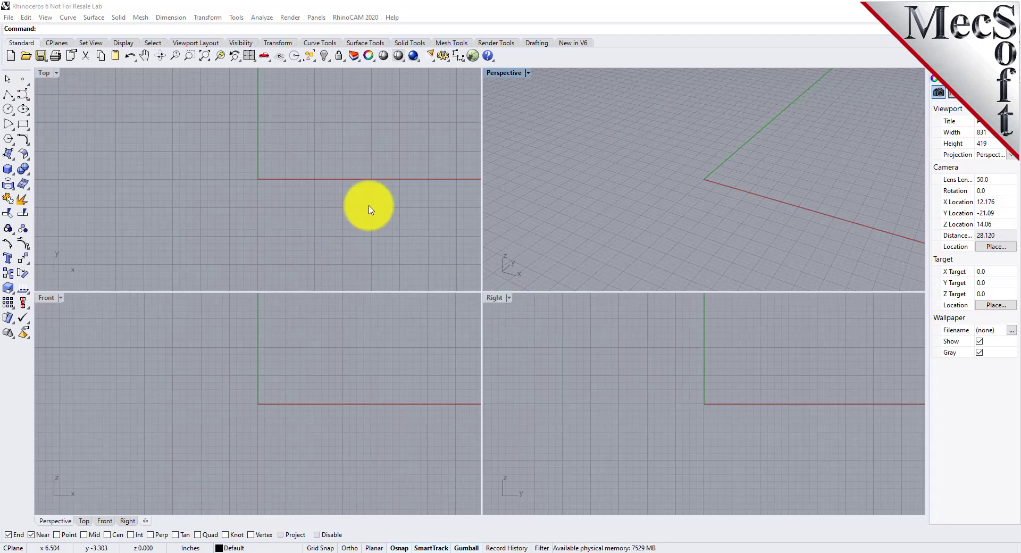
click(374, 19)
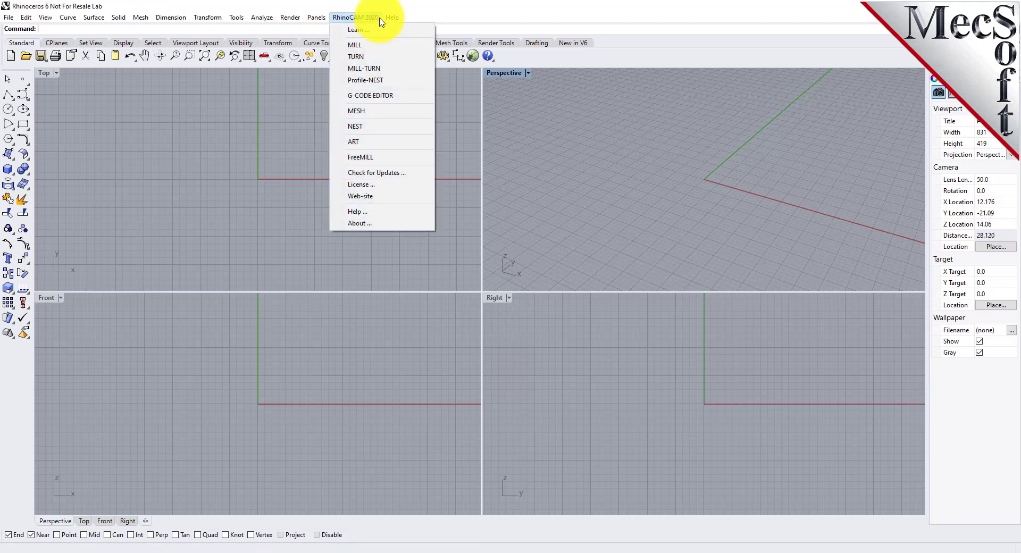
- Launch the TURN lathe module from the RhinoCAM 2020 menu
click(375, 61)
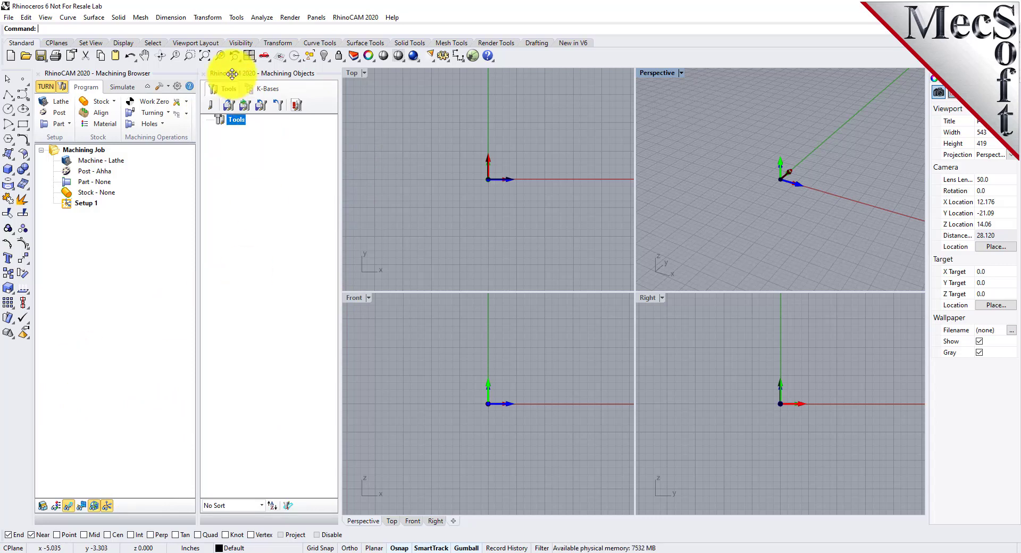
- Dock the Machining Objects panel beneath the Machining Browser on the left
mouse_move(232, 73)
mouse_down()
mouse_move(324, 202)
mouse_move(144, 255)
mouse_move(948, 261)
mouse_move(306, 234)
mouse_move(164, 247)
mouse_up()
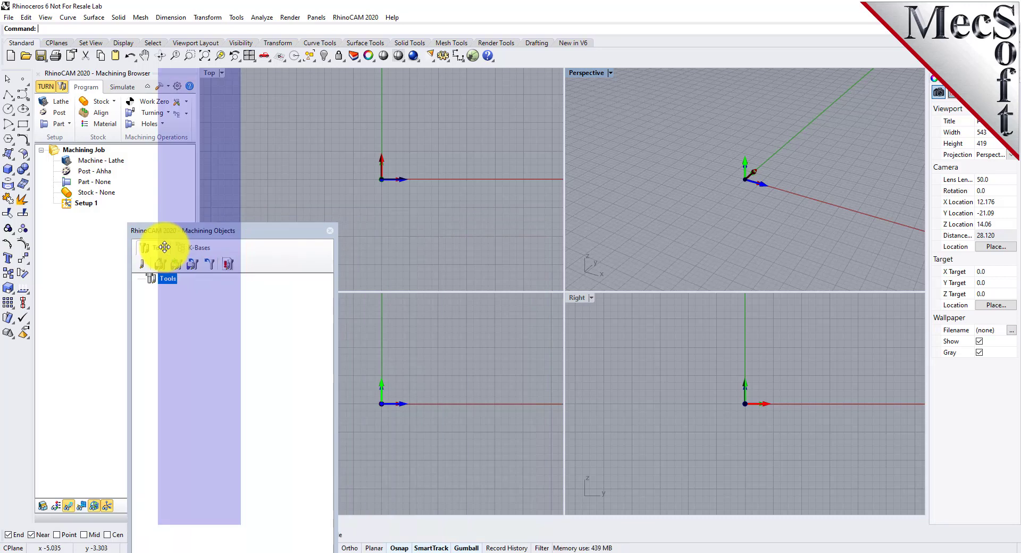
mouse_move(164, 247)
mouse_down()
mouse_move(62, 380)
mouse_move(90, 463)
mouse_up()
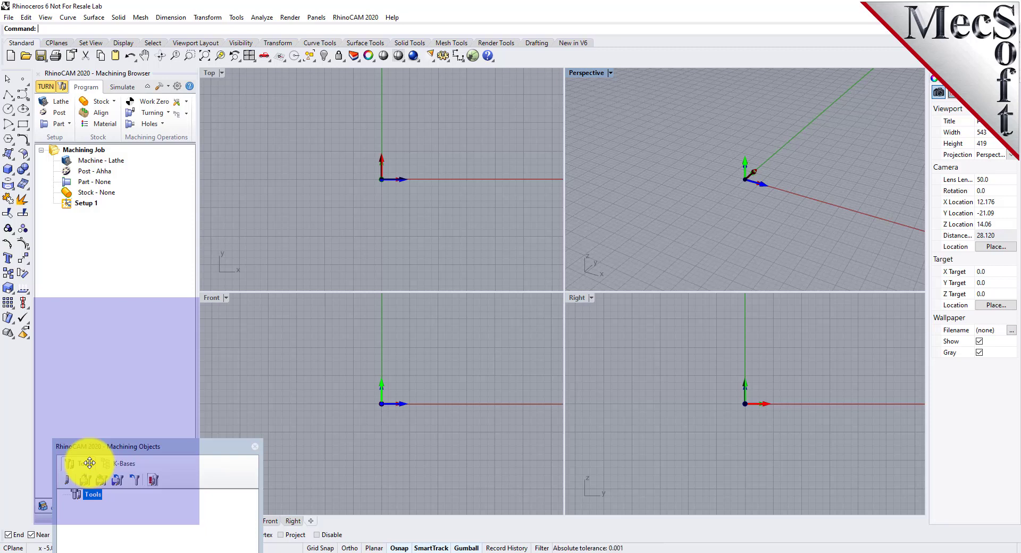
drag(90, 462, 89, 463)
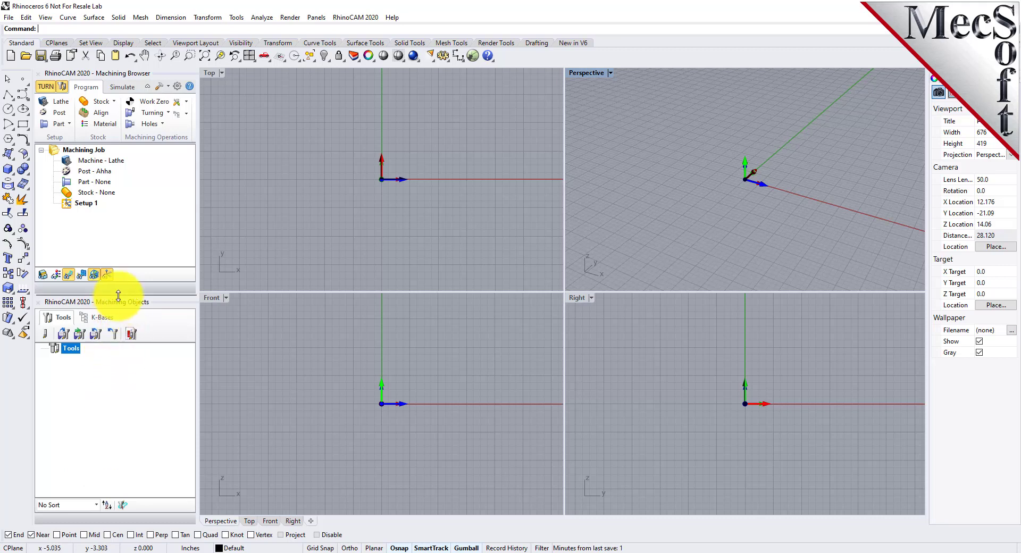
- Resize the docked panels: taller browser, wider column, shorter Machining Objects pane
drag(118, 296, 118, 318)
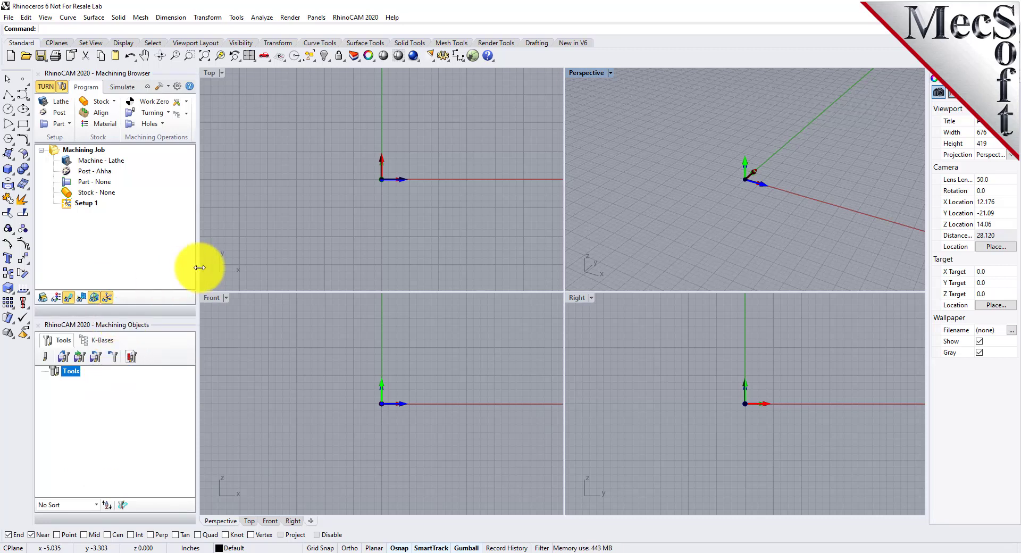
click(233, 268)
drag(197, 266, 286, 268)
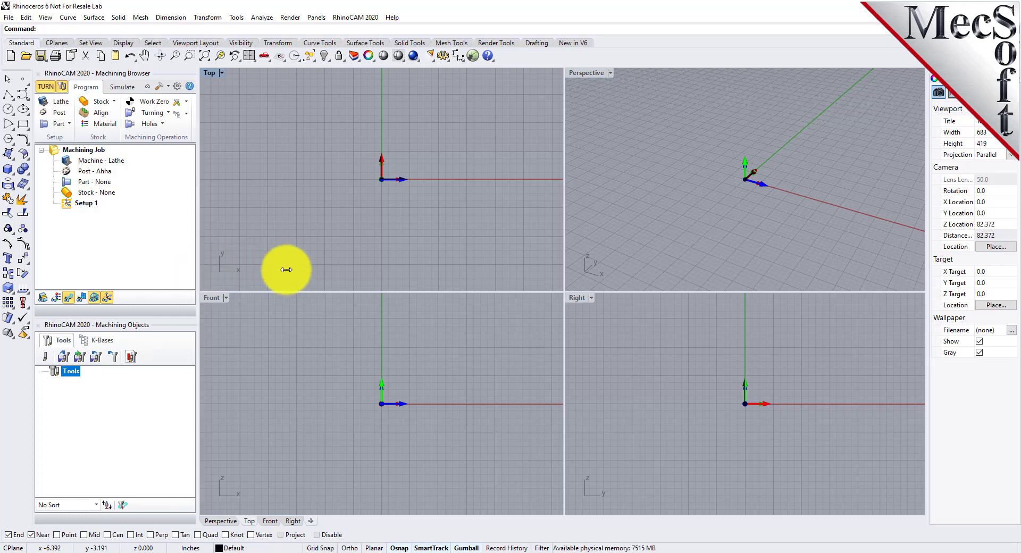
click(128, 87)
drag(284, 216, 239, 215)
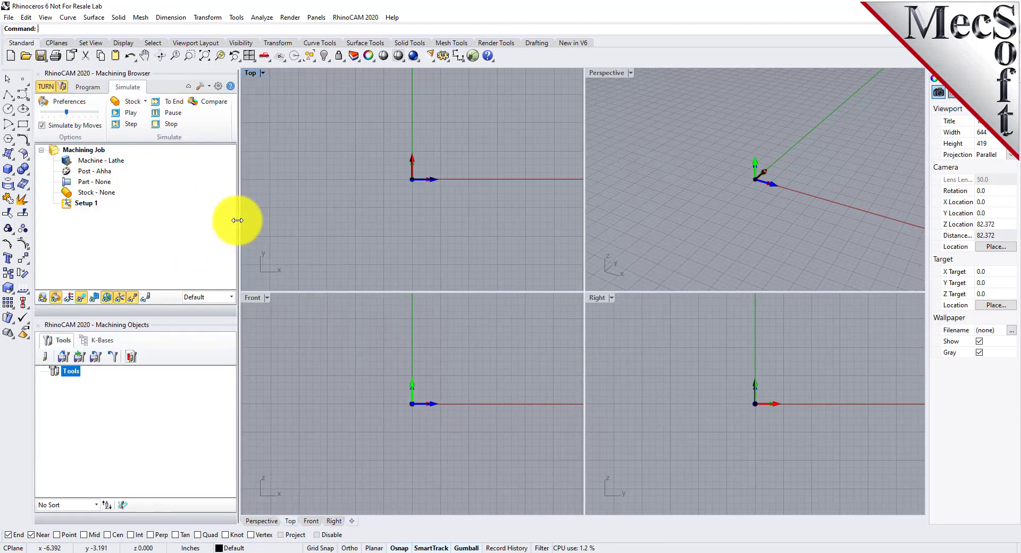
click(128, 113)
click(88, 87)
drag(159, 319, 159, 362)
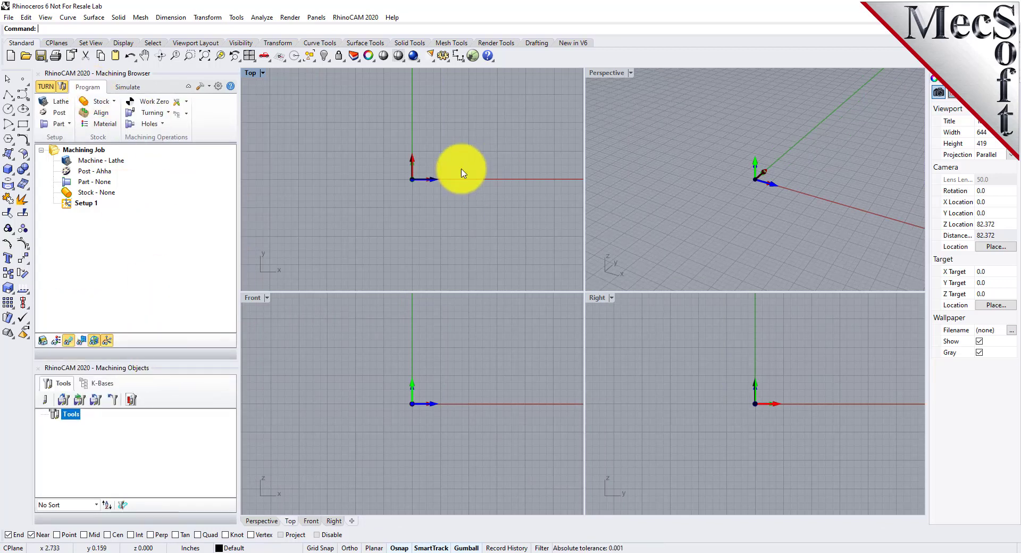
- Open the TURNQuickStartTutorial model from the QuickStart folder
click(8, 17)
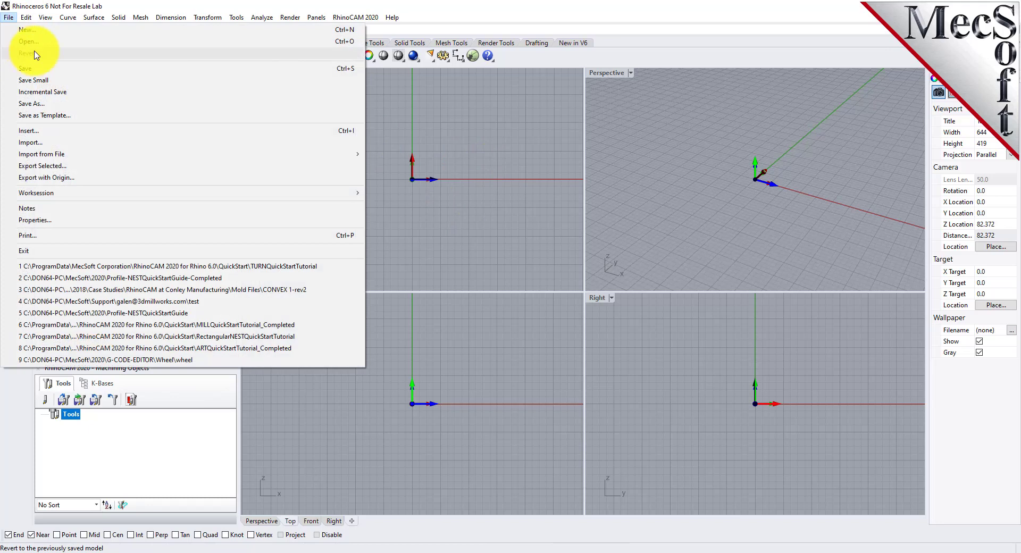
click(36, 45)
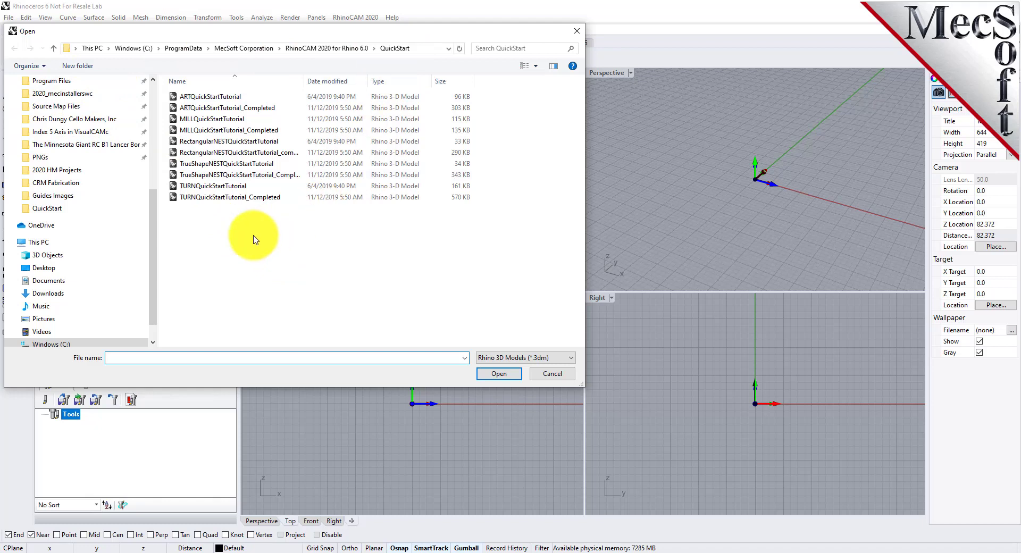
click(218, 186)
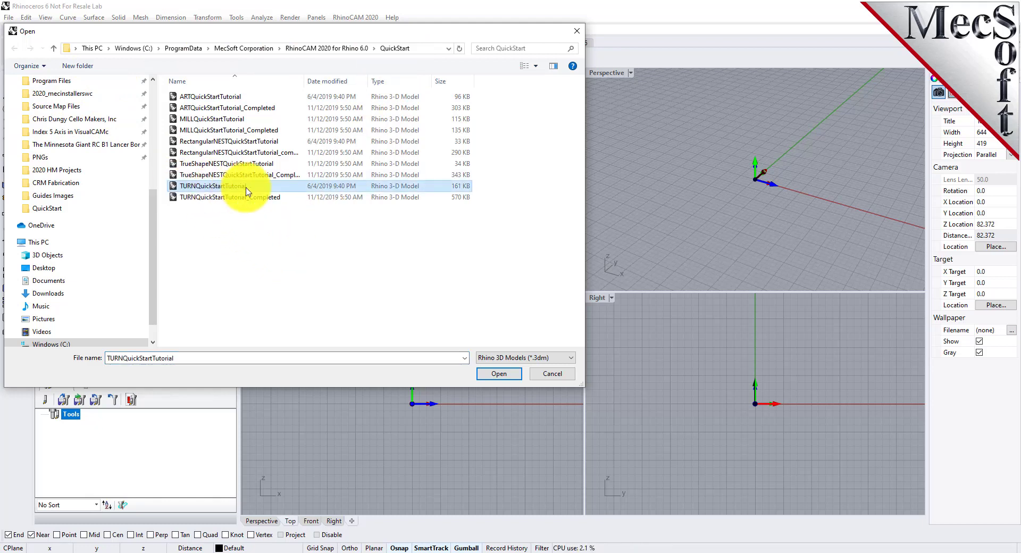
click(509, 377)
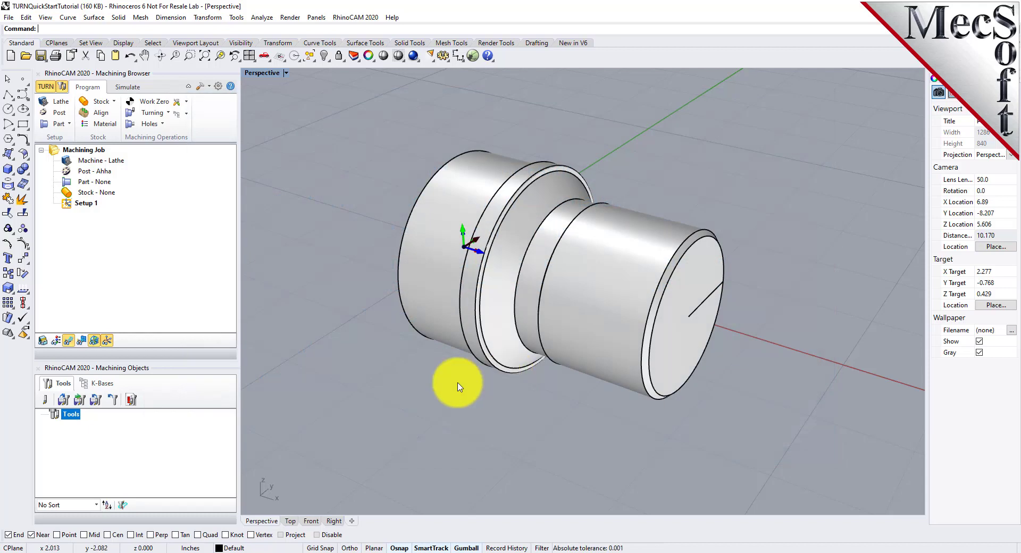
- Set the lathe's Maximum RPM to 10000 in the Turning Machine Setup
click(59, 106)
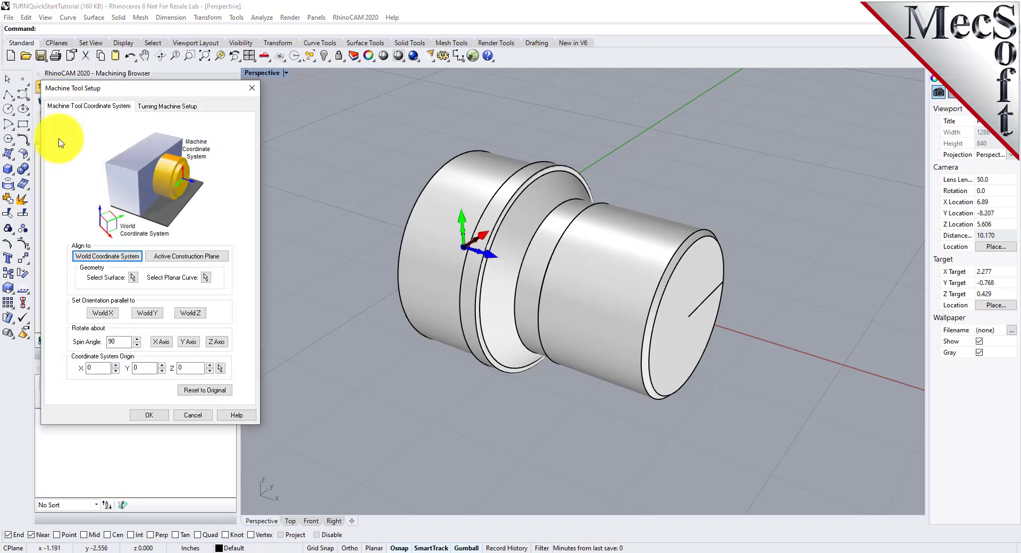
click(176, 108)
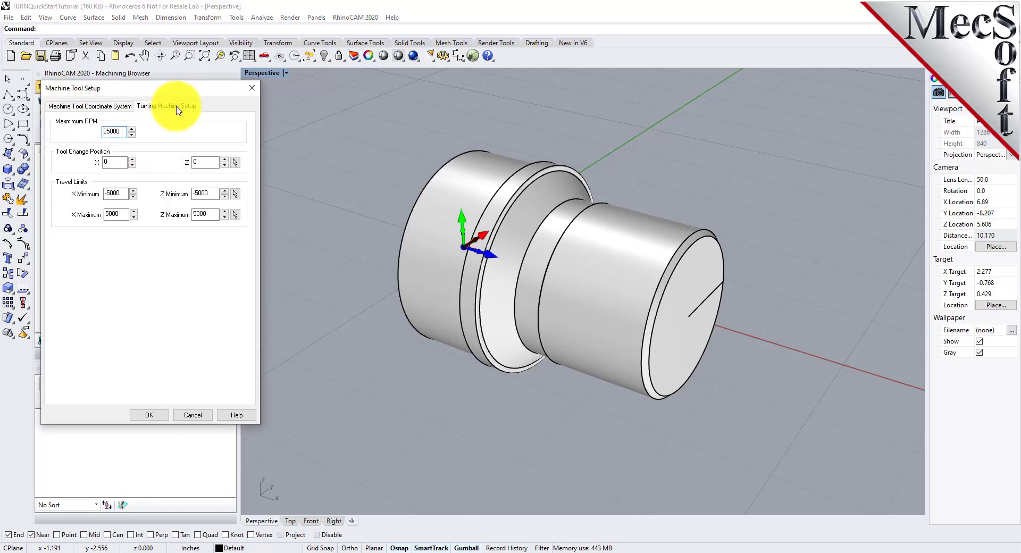
drag(125, 132, 84, 129)
text(1)
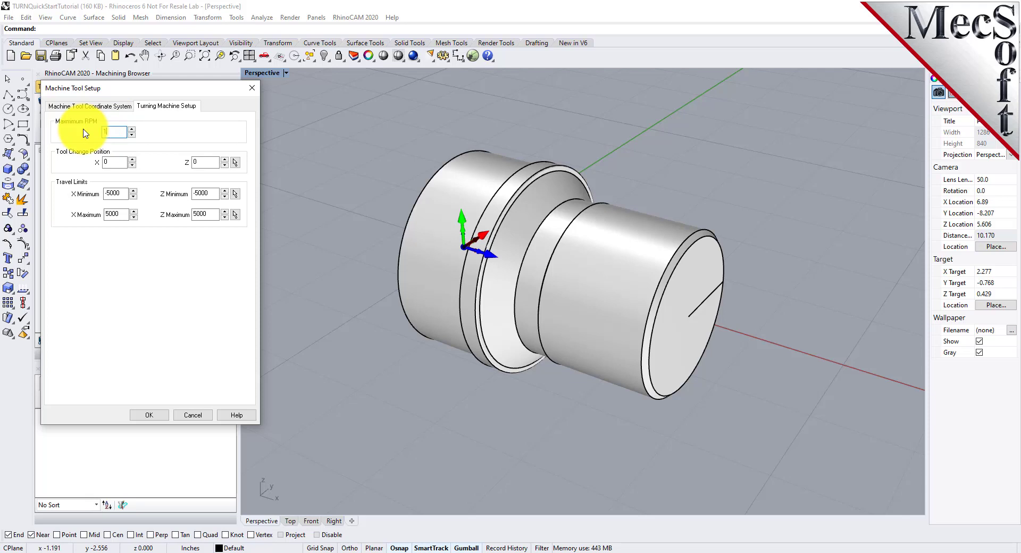
text(0000)
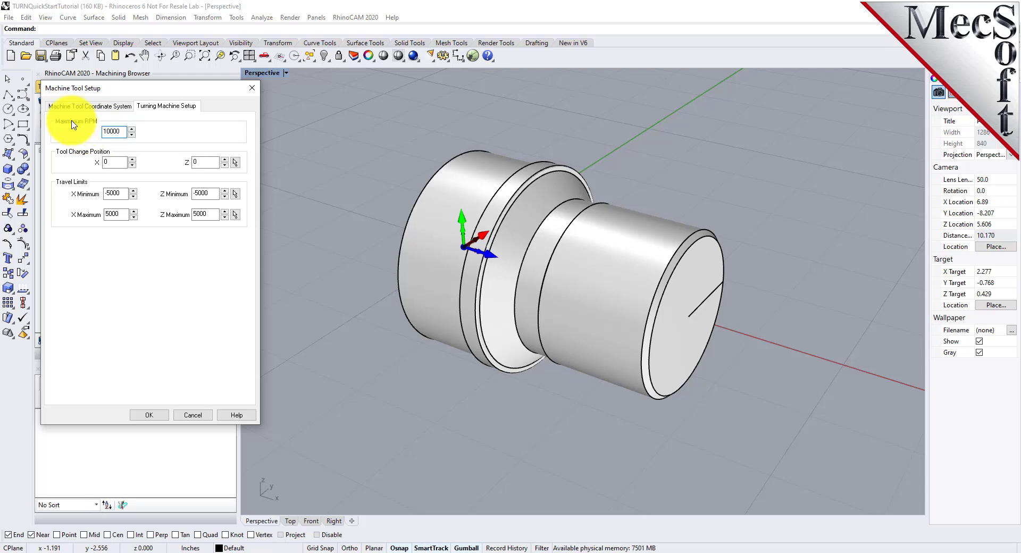
click(147, 414)
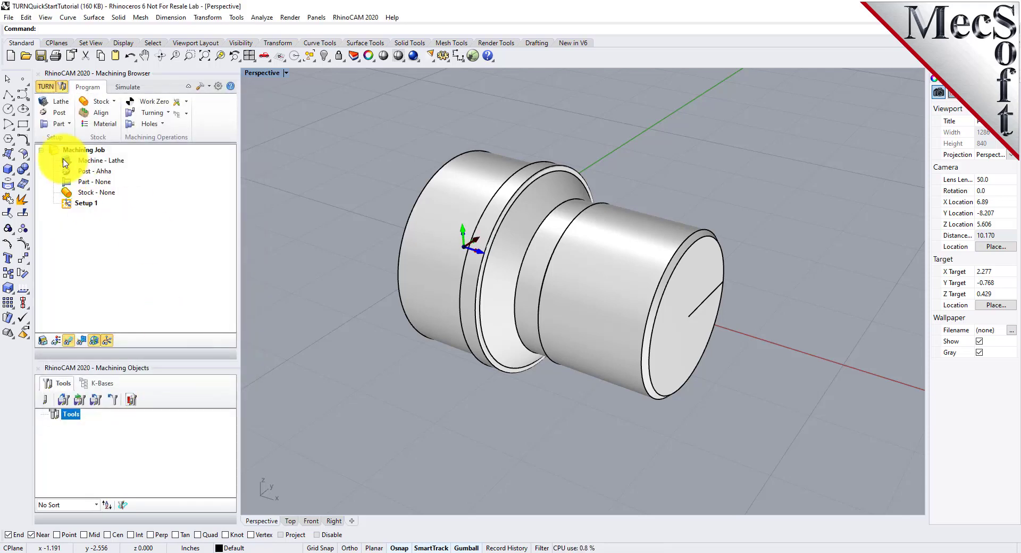
click(85, 160)
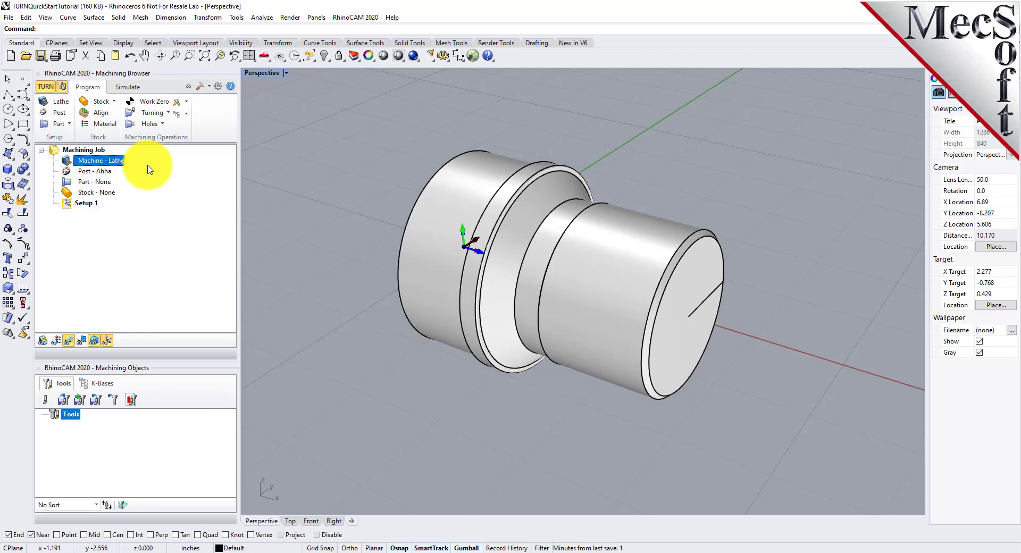
- Choose the Fanuc post-processor and keep .nc as the posted file extension
click(60, 115)
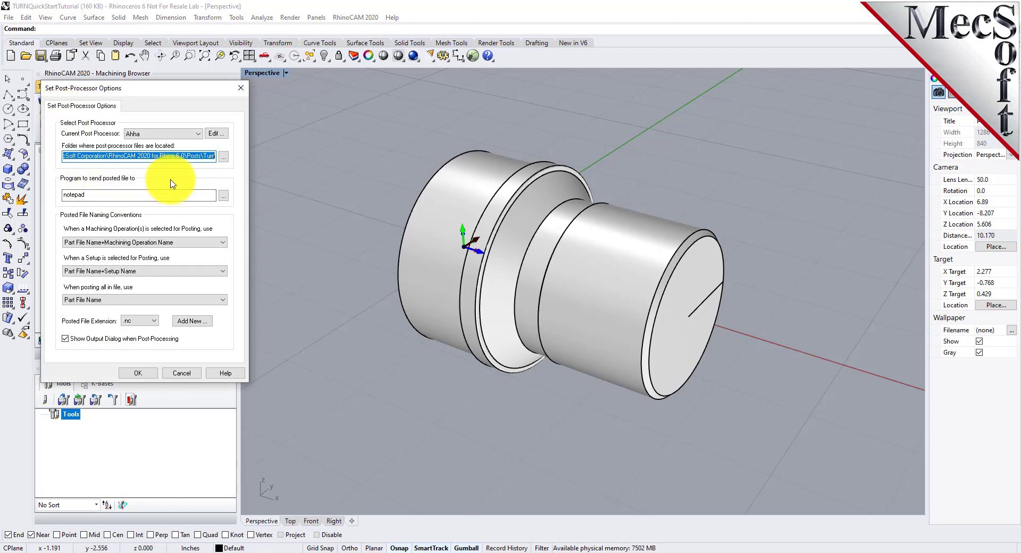
click(198, 133)
scroll(198, 185, down, 3)
scroll(198, 186, down, 1)
click(137, 262)
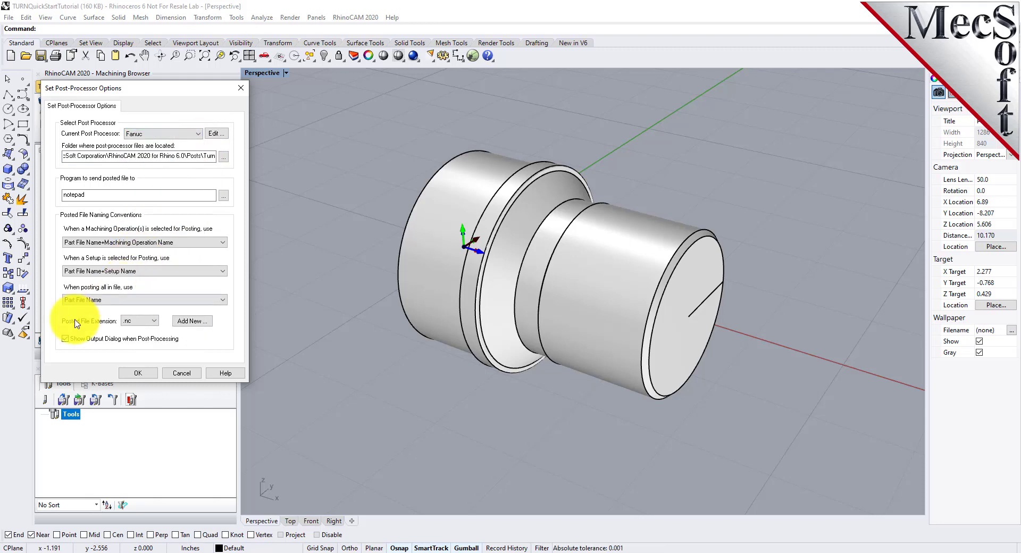
click(153, 320)
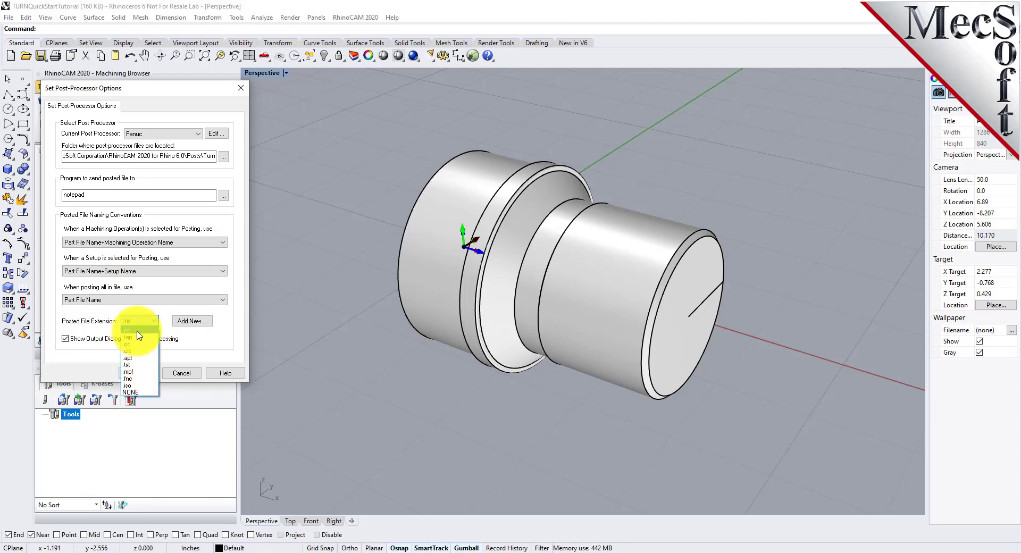
click(139, 331)
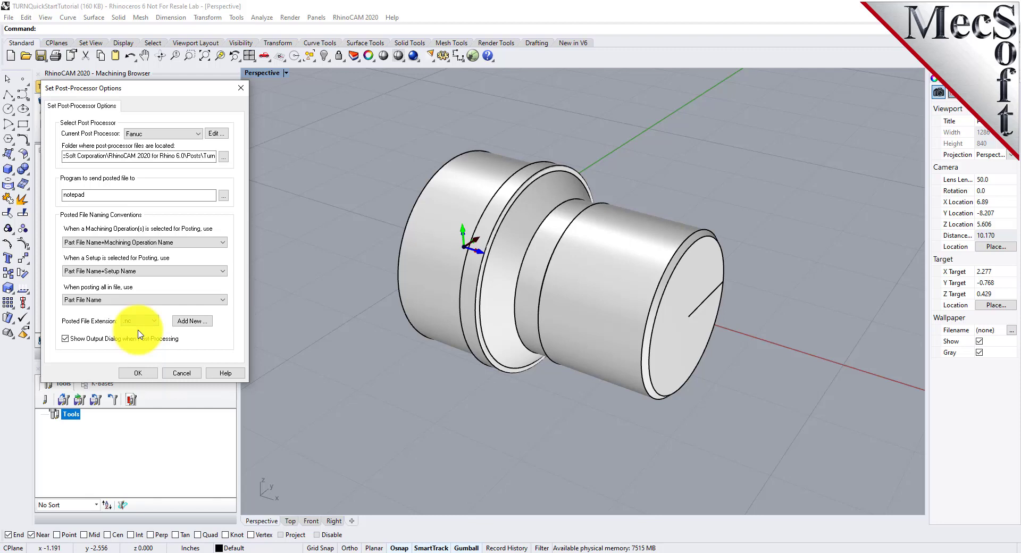
click(138, 373)
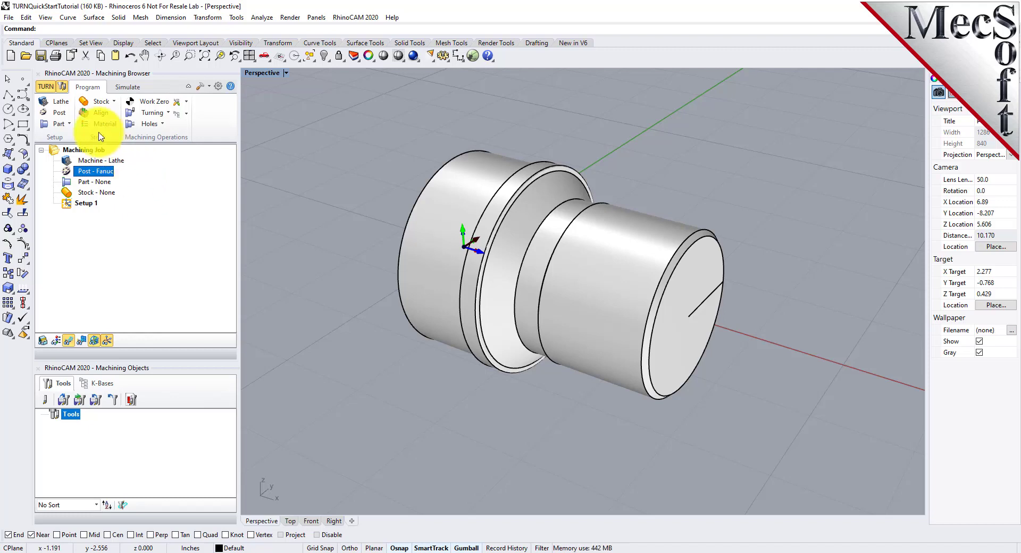
- Select the whole turned part and save Surface 1 as the turning part geometry
click(68, 123)
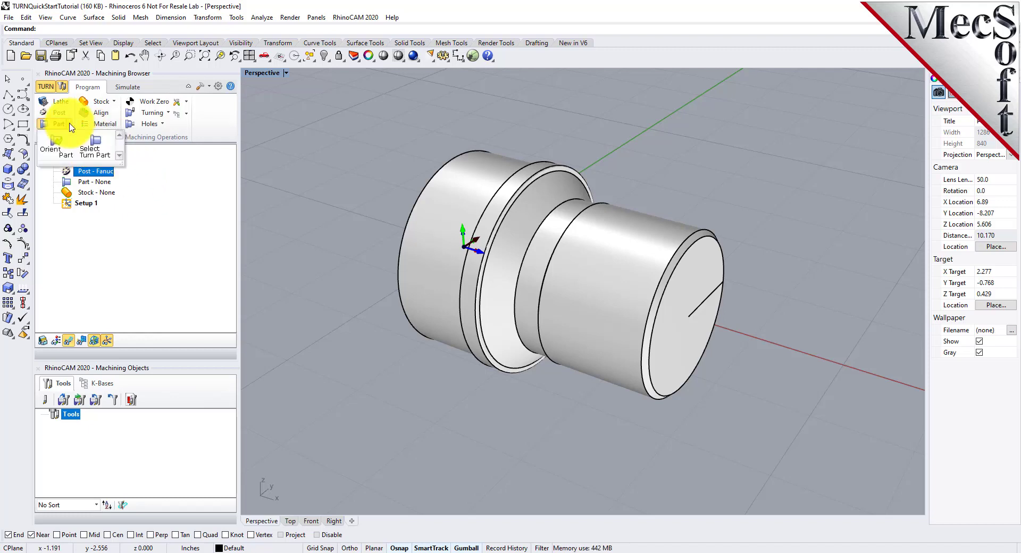
click(98, 152)
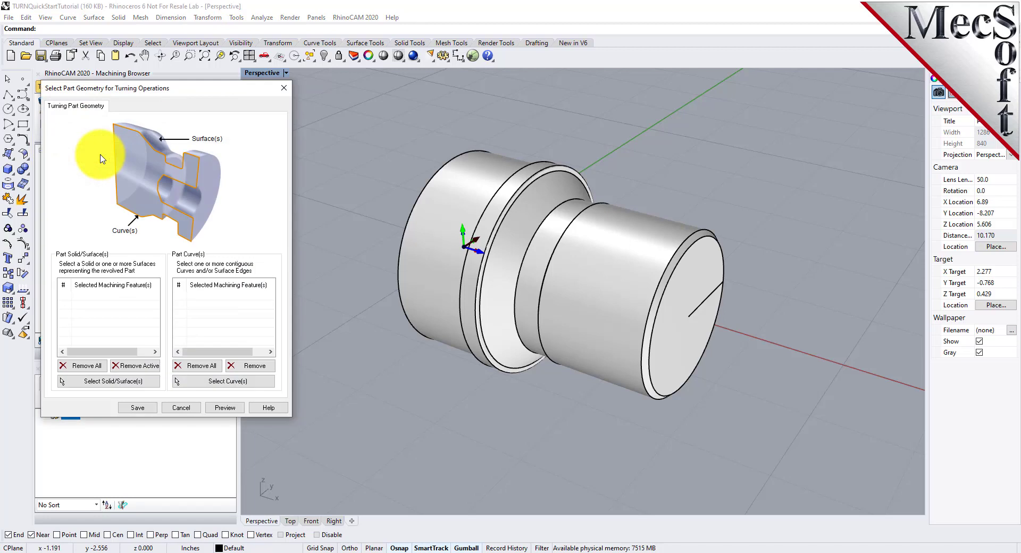
click(136, 383)
click(136, 382)
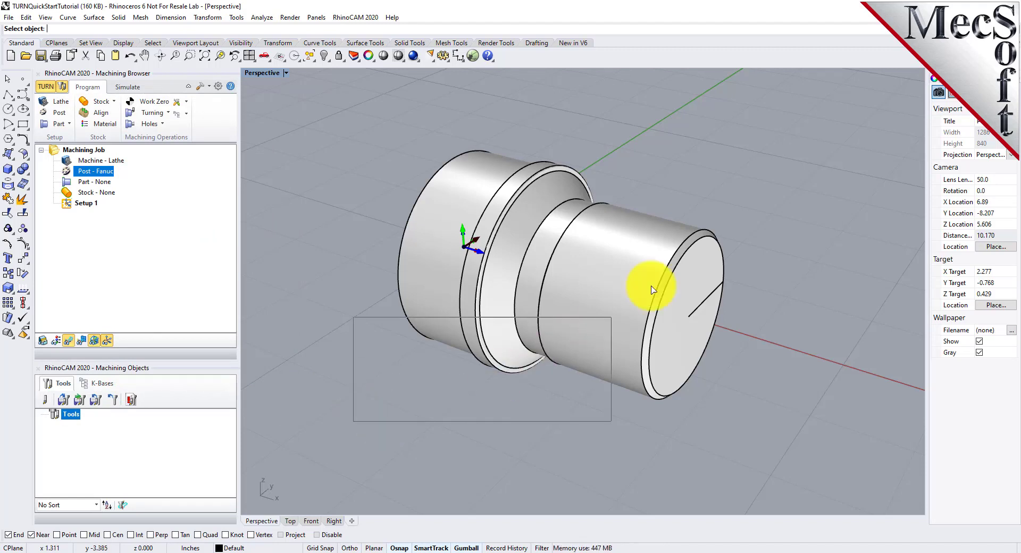
drag(353, 423, 782, 129)
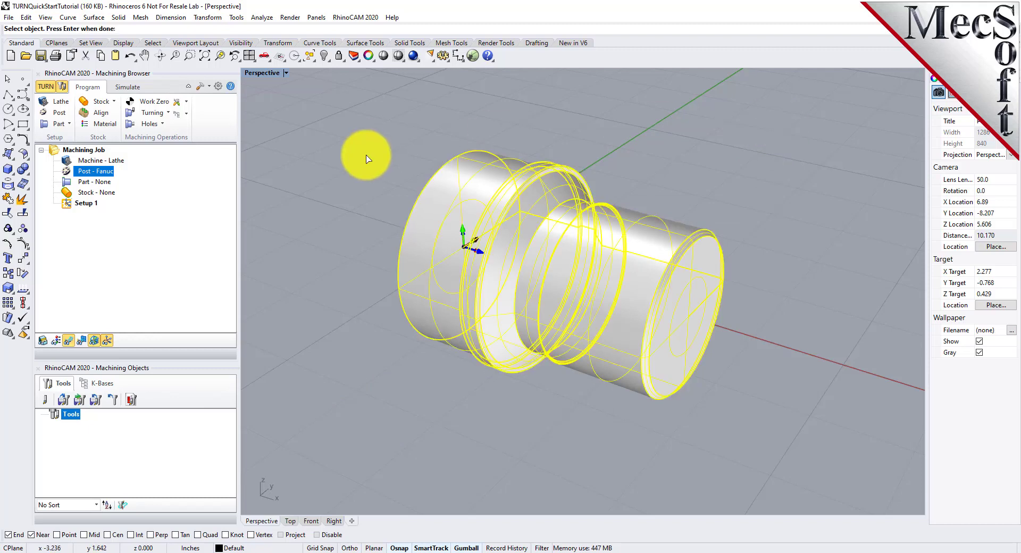
key(Return)
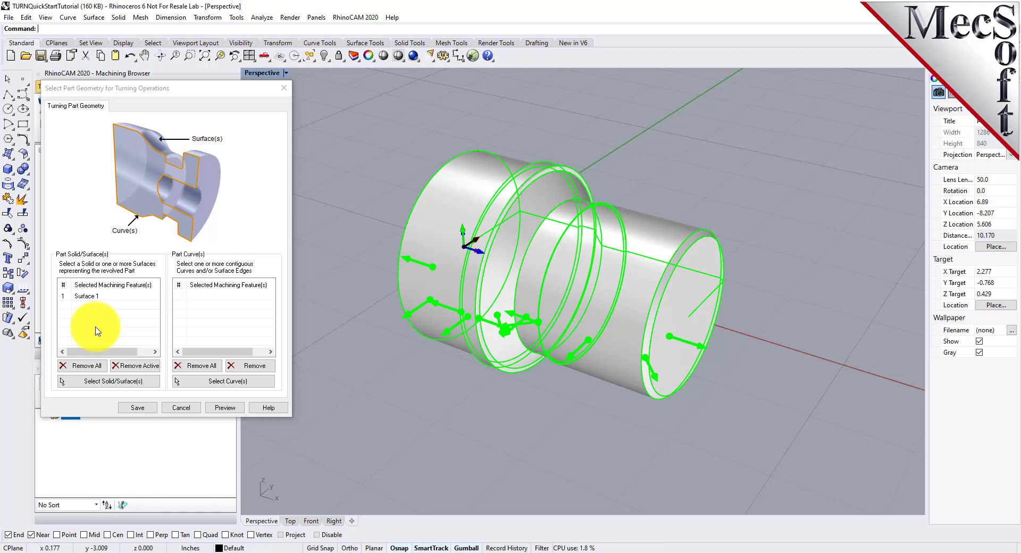
click(94, 299)
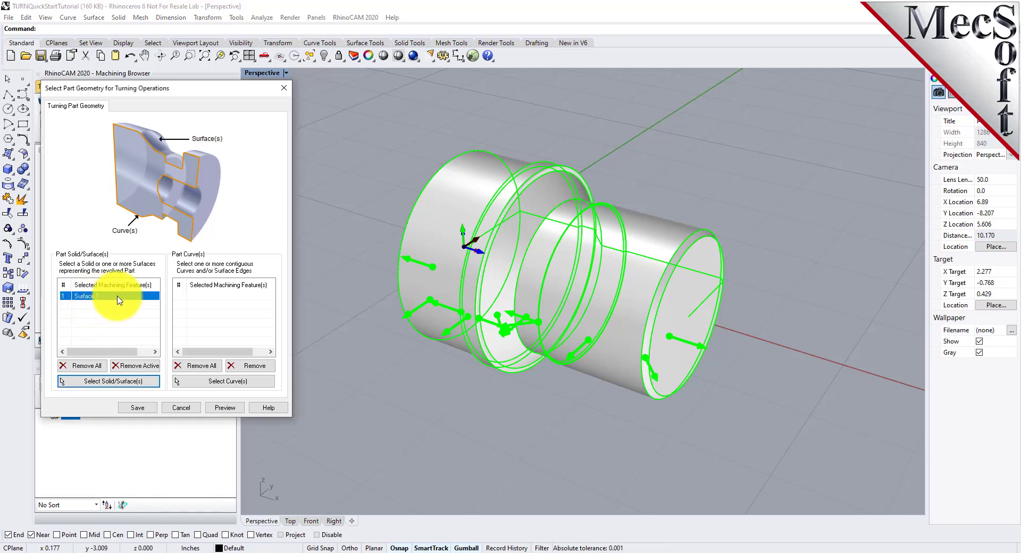
click(134, 408)
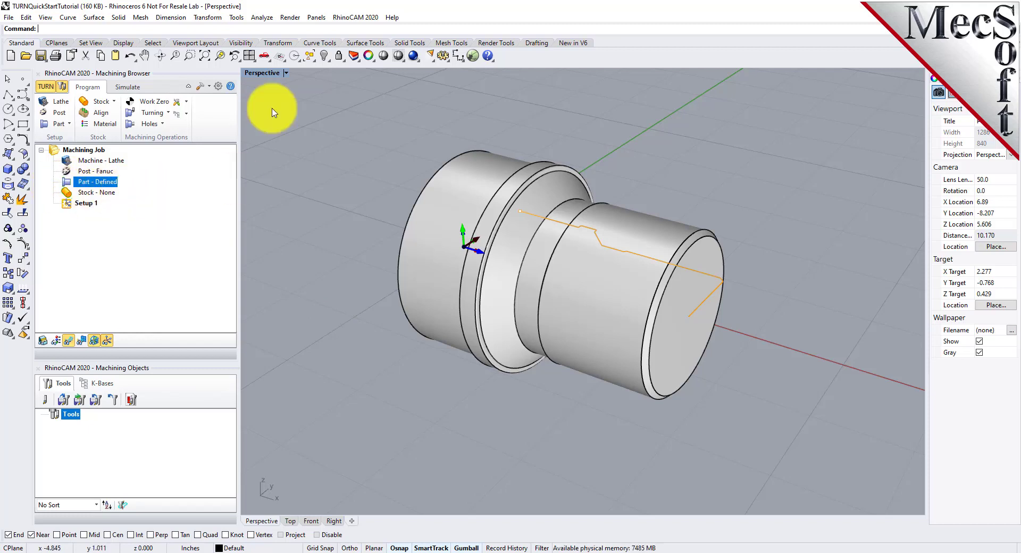
- View the part's profile from the Top view, zoomed in
click(264, 56)
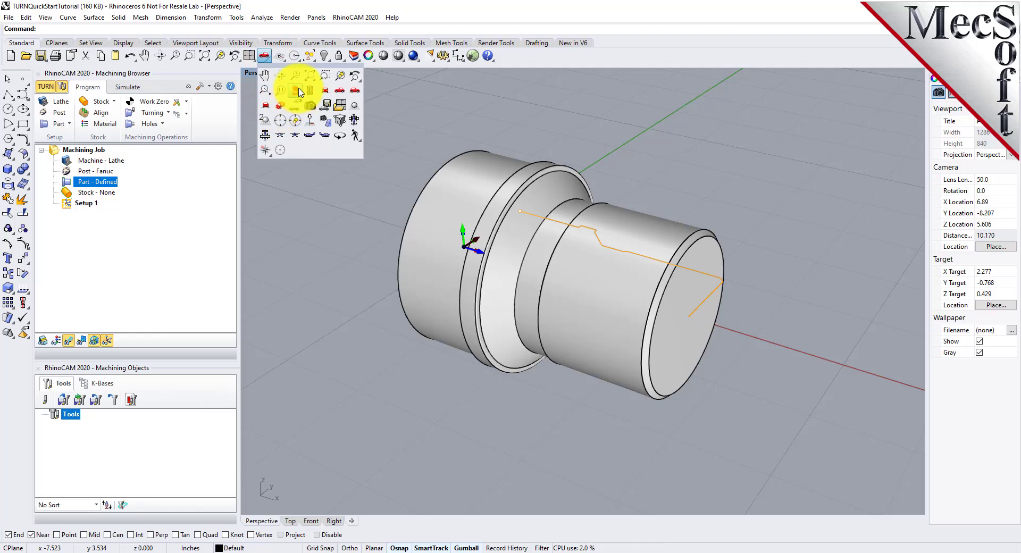
click(296, 90)
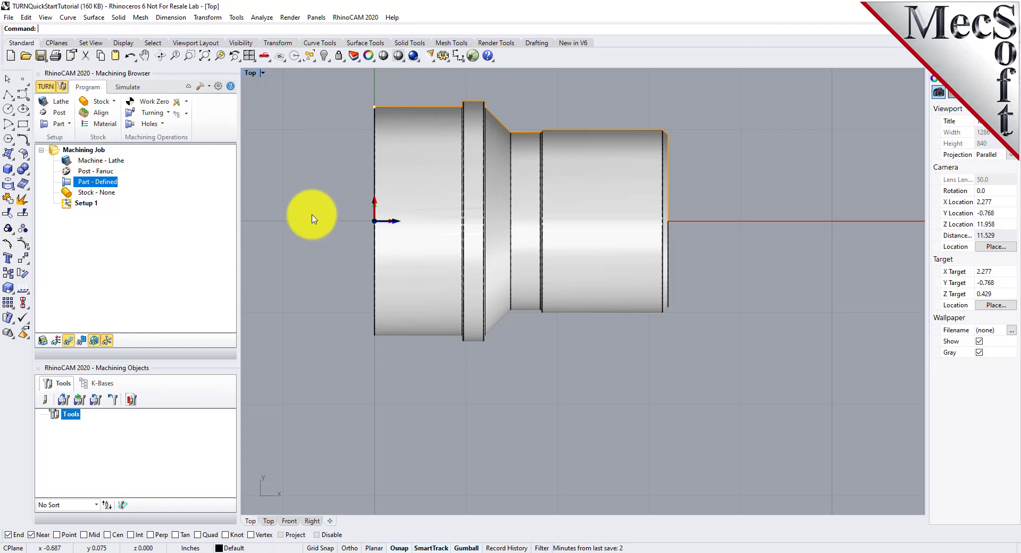
scroll(442, 97, up, 1)
scroll(441, 98, up, 1)
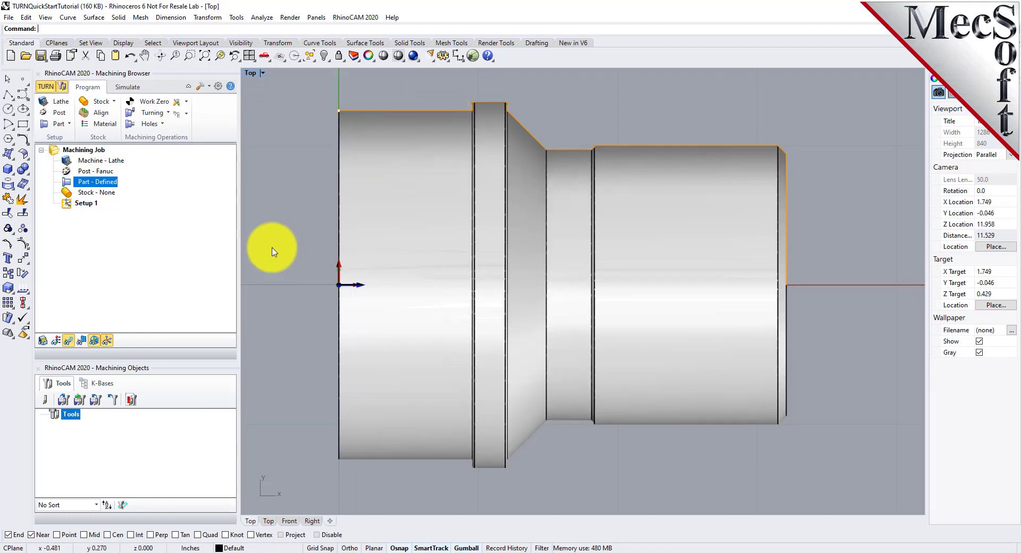
- Return to the Perspective view and start a Cylinder Stock from the Stock menu
click(268, 59)
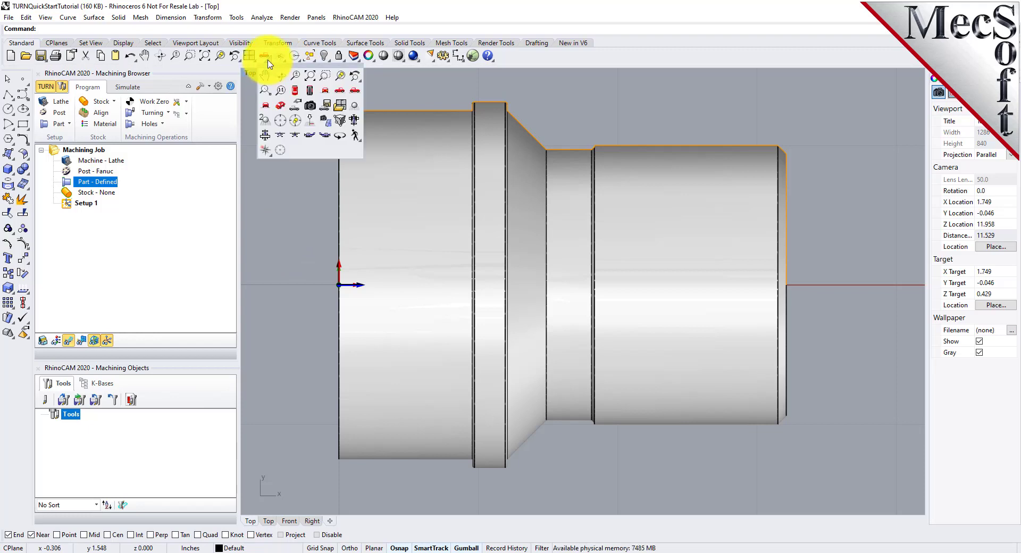
click(280, 104)
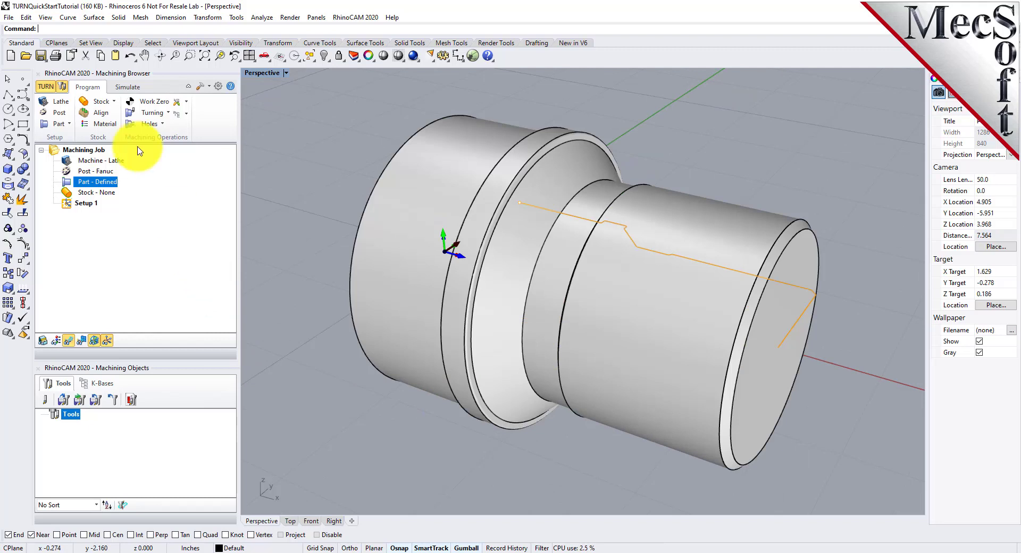
click(115, 102)
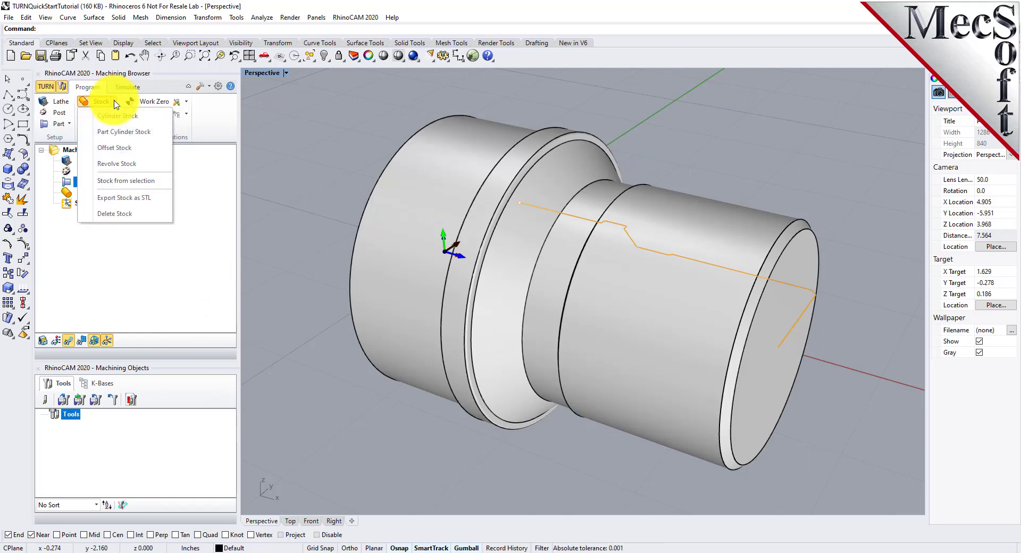
click(153, 121)
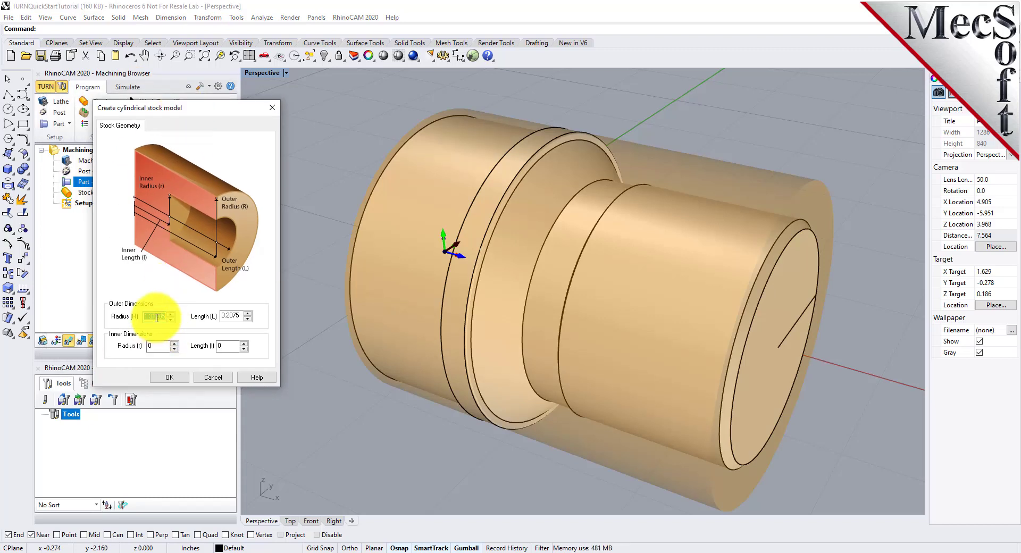
- Create a cylinder stock of radius 1.5 and length 3.2075 and display it over the part
text(1.5)
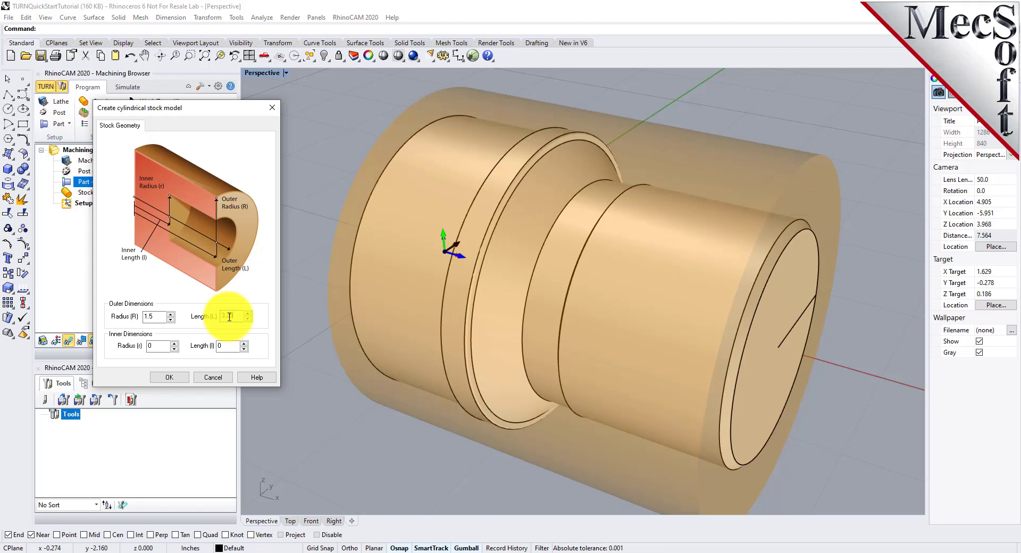
key(Tab)
text(3.25)
click(170, 377)
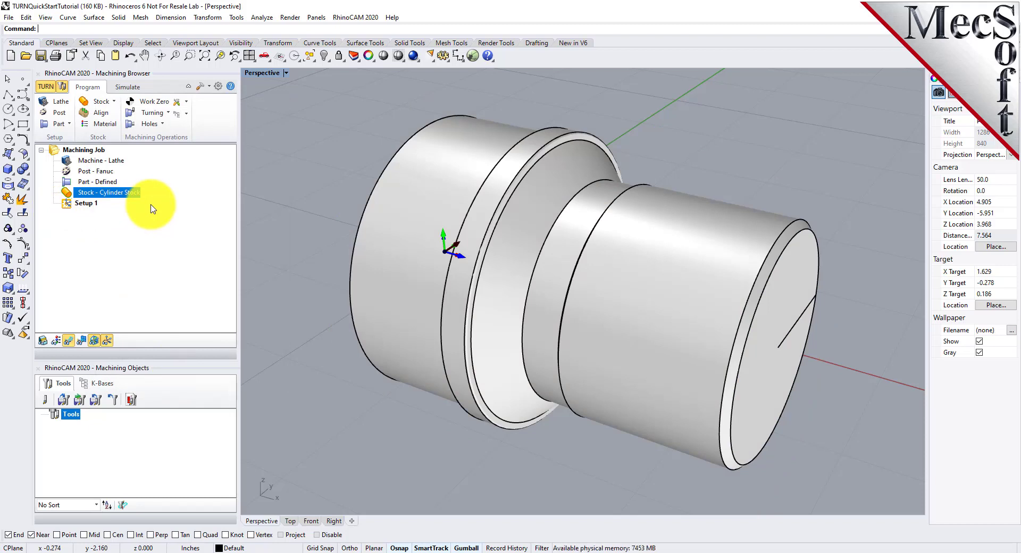
click(45, 344)
click(44, 344)
click(44, 344)
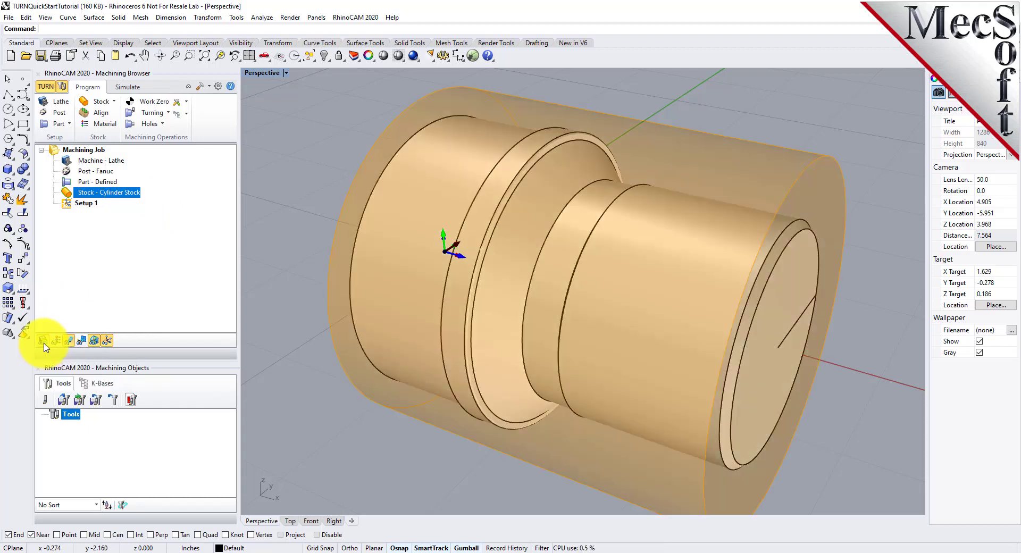
scroll(580, 319, down, 2)
mouse_move(596, 359)
right_down()
mouse_move(528, 303)
mouse_move(494, 330)
mouse_move(485, 308)
mouse_move(534, 328)
mouse_move(711, 278)
mouse_move(588, 348)
right_up()
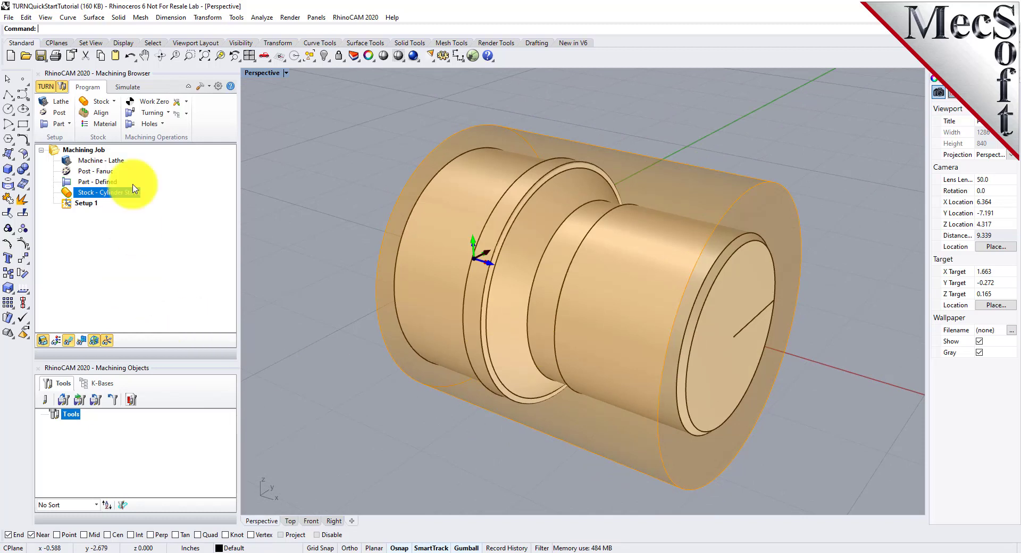
- Align the cylinder stock with Right Z alignment and orbit to check the end face
click(103, 114)
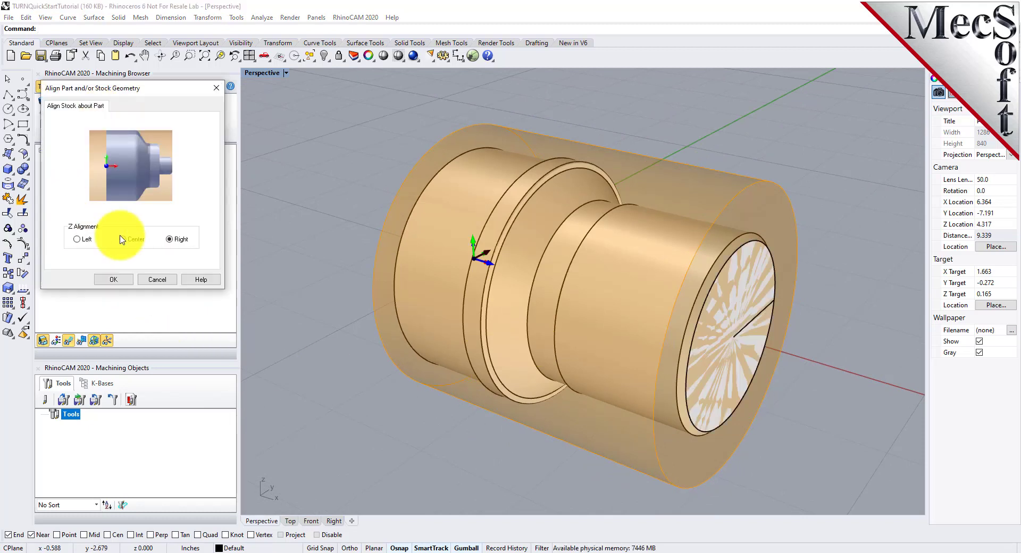
click(118, 275)
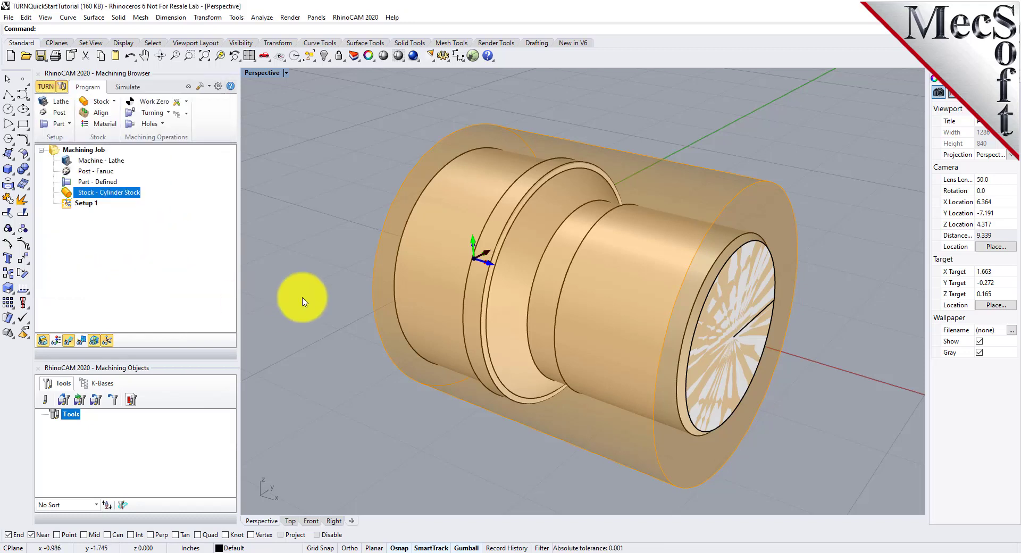
right_drag(702, 327, 675, 326)
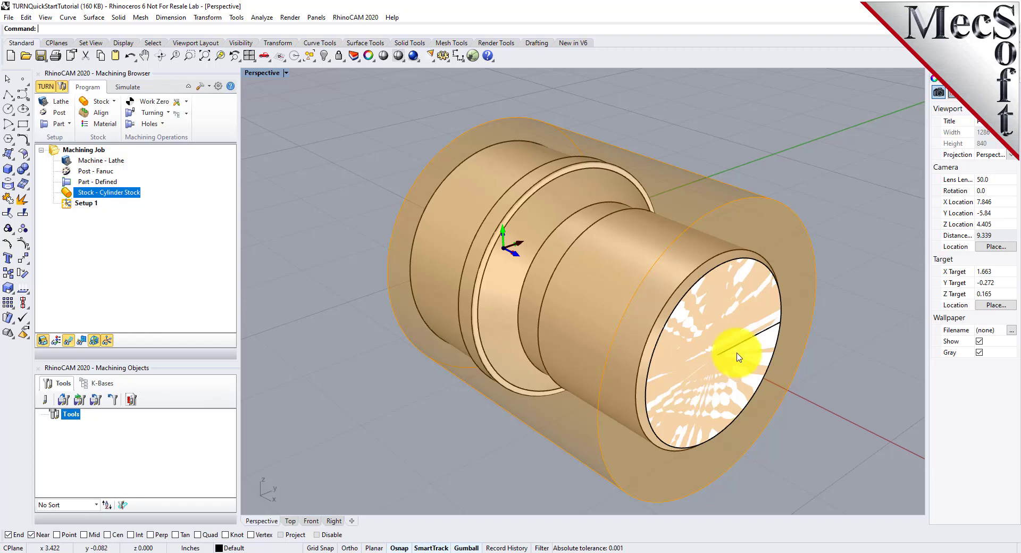
right_drag(449, 342, 461, 340)
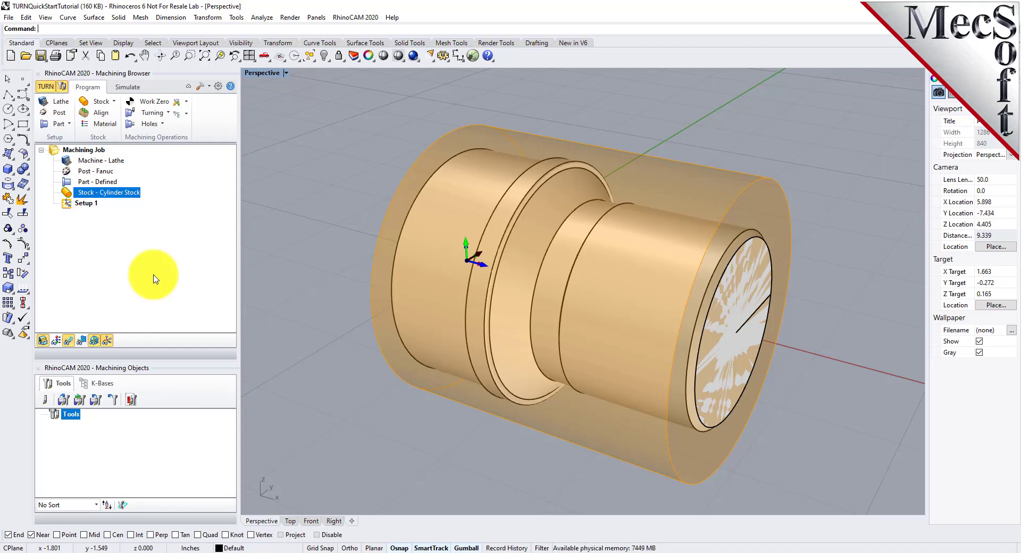
- Set the stock material to ALUMINUM - 6061
click(105, 124)
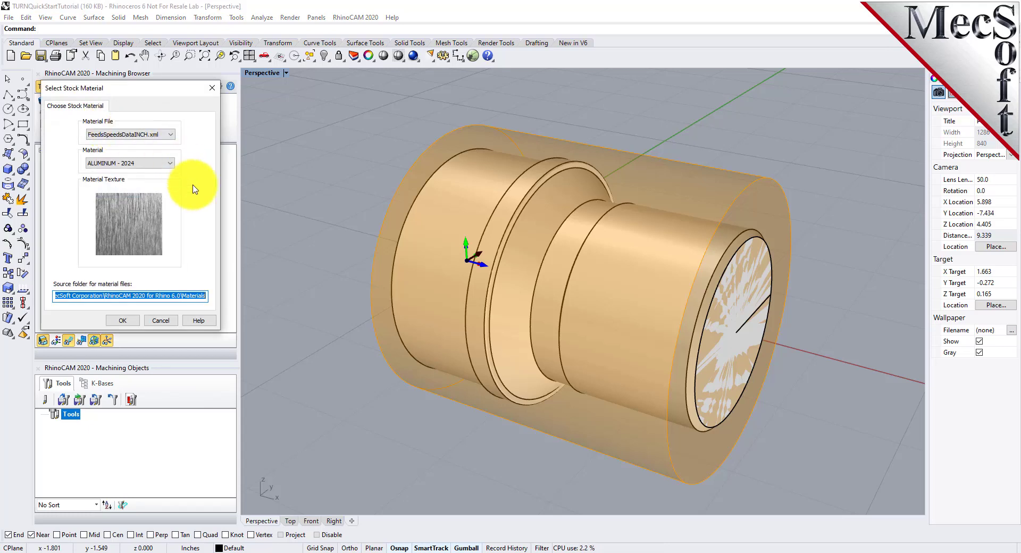
click(169, 163)
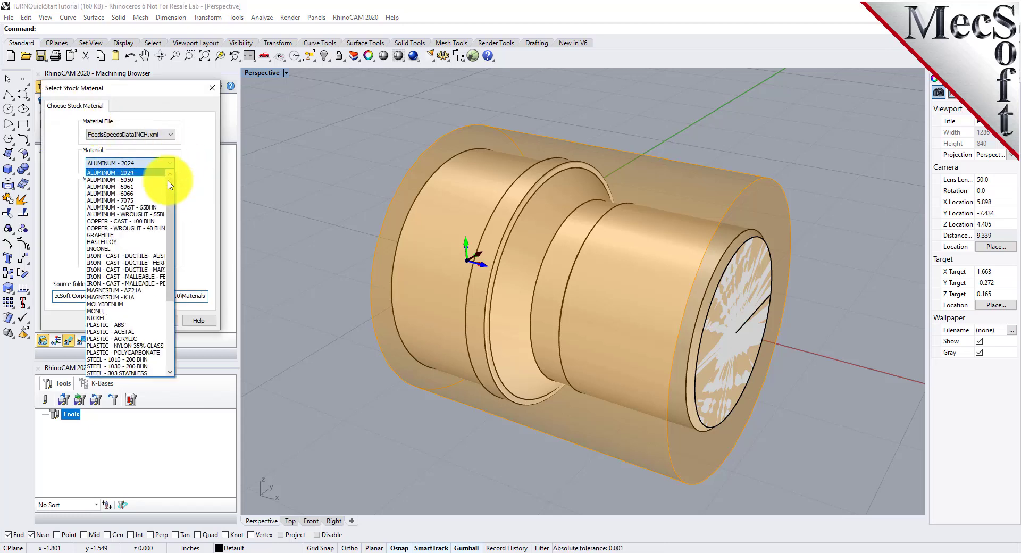
click(133, 187)
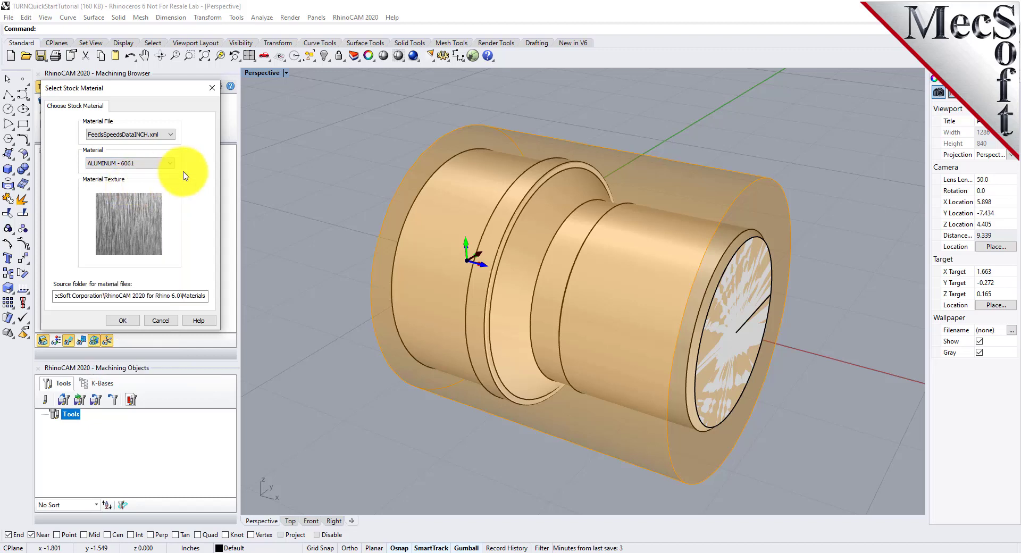
click(126, 321)
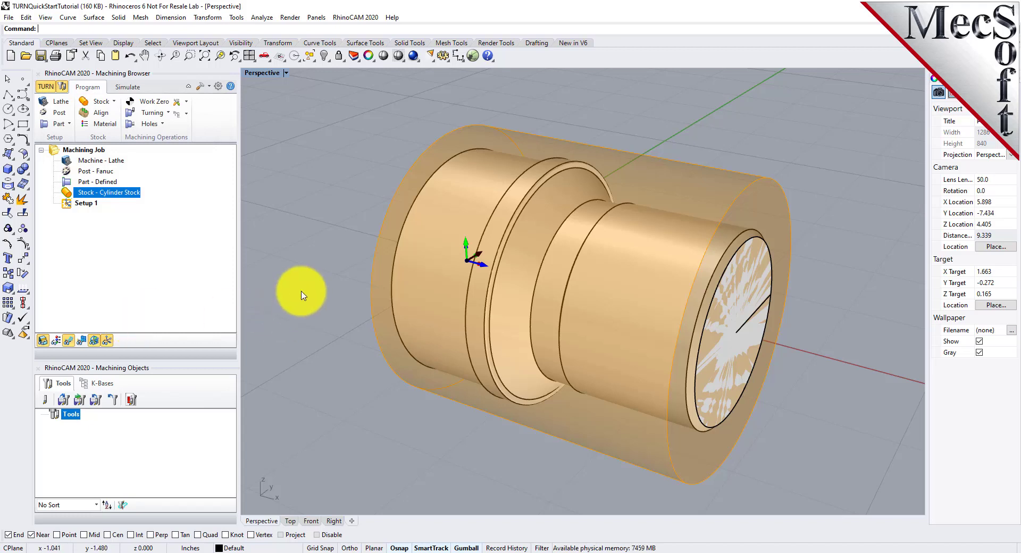
- Turn on the material texture display so the stock shows as brushed metal
click(59, 343)
click(58, 343)
click(59, 345)
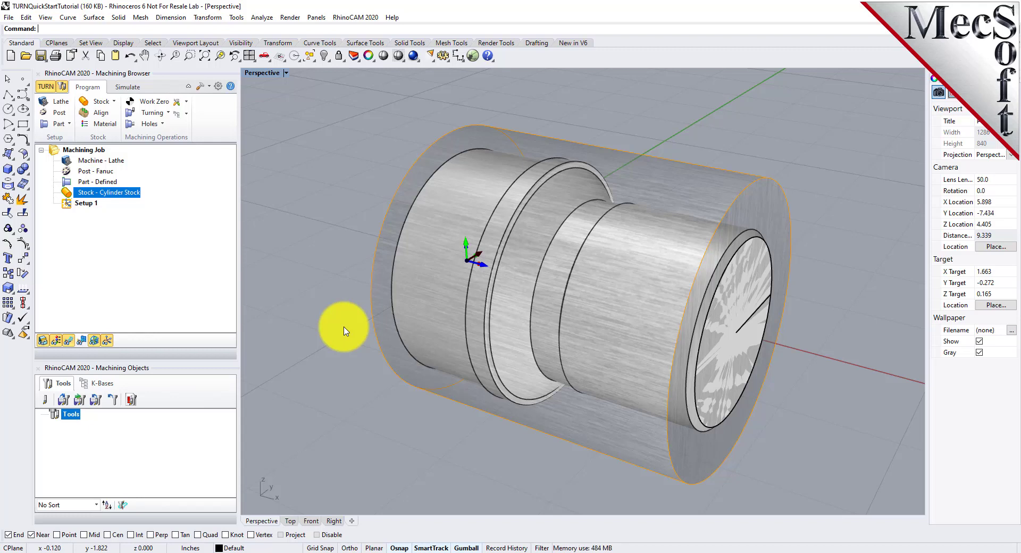
click(68, 203)
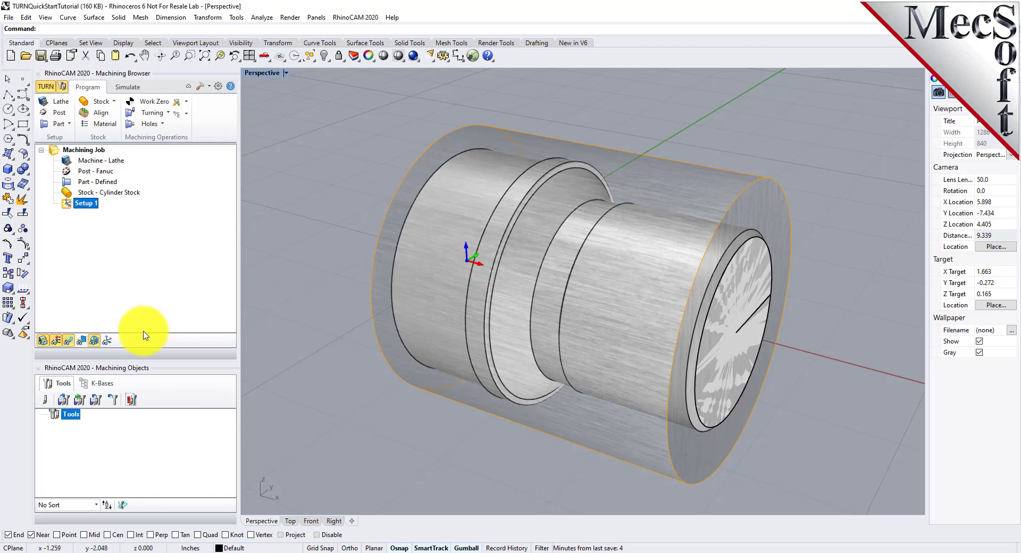
click(106, 340)
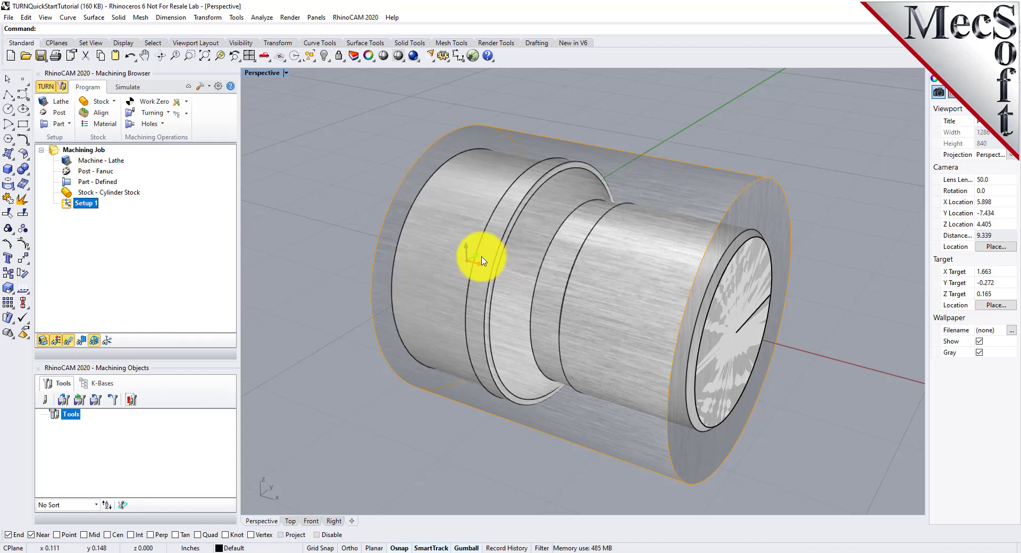
click(107, 340)
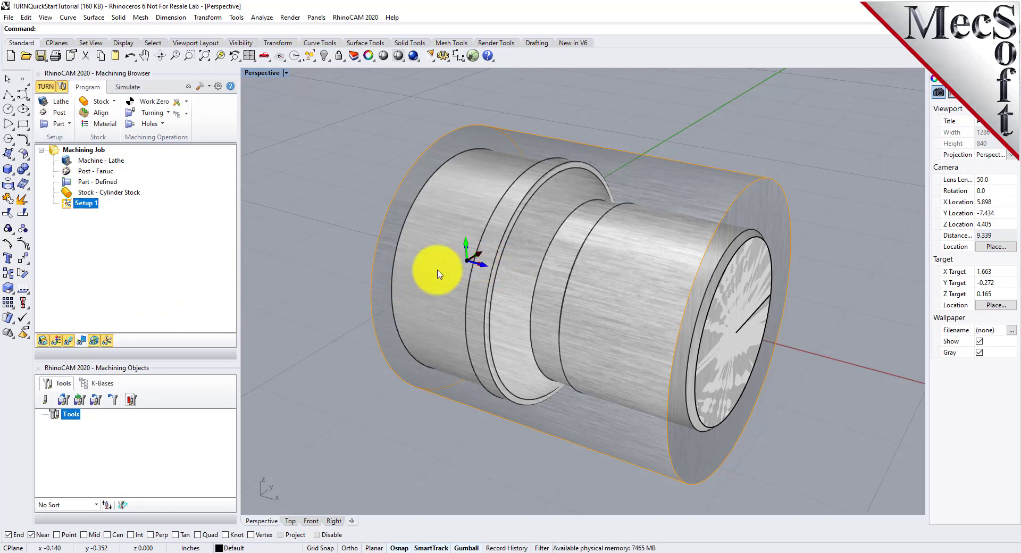
click(108, 343)
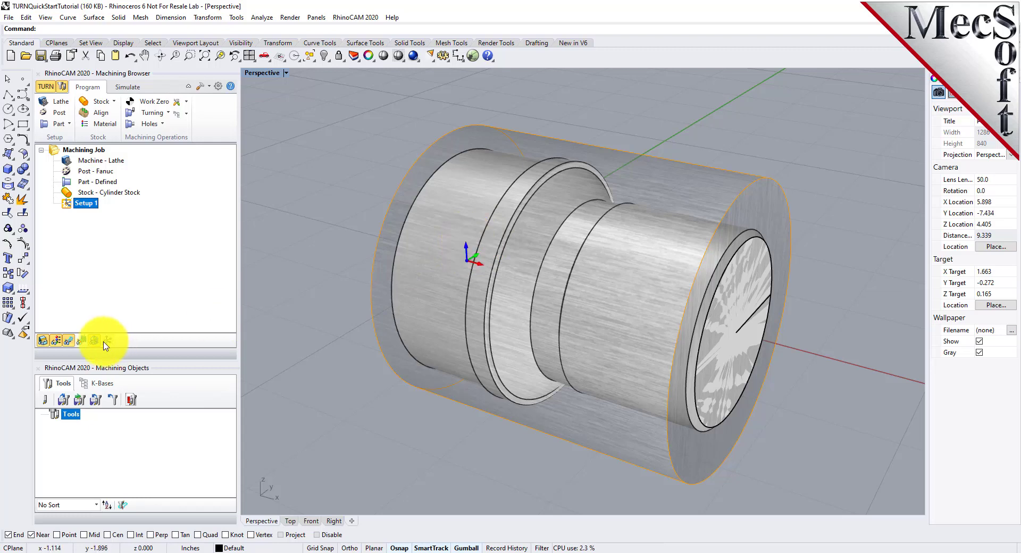
click(109, 343)
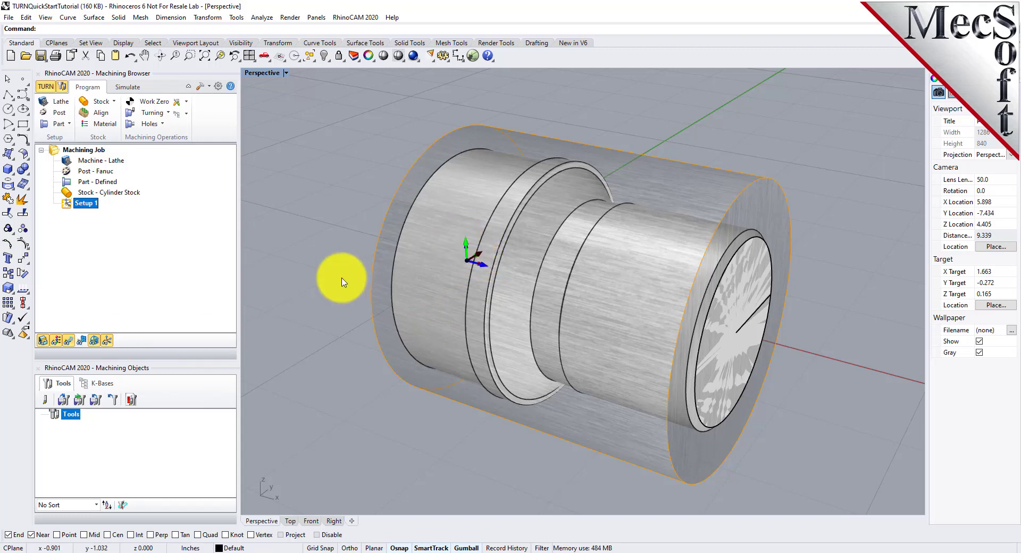
click(108, 341)
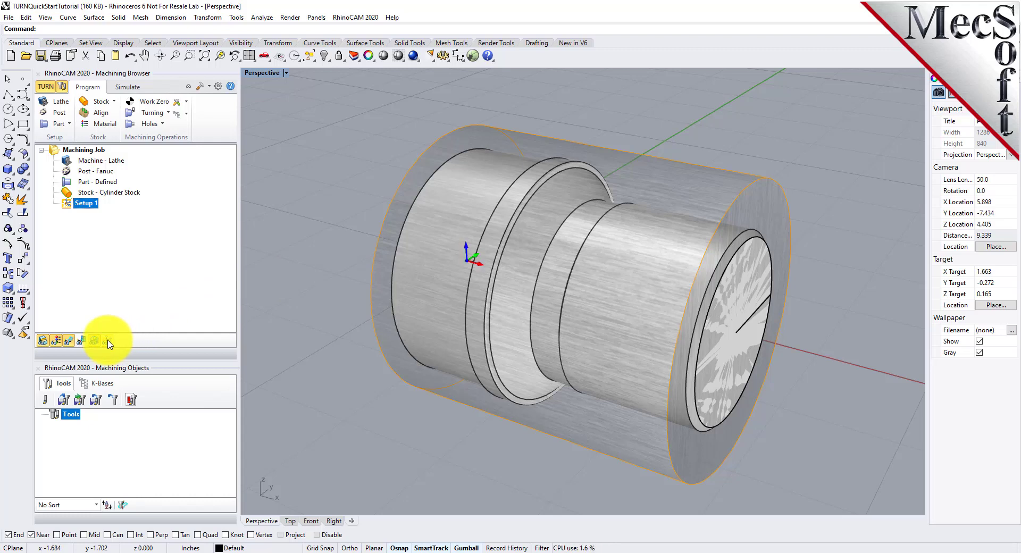
click(108, 341)
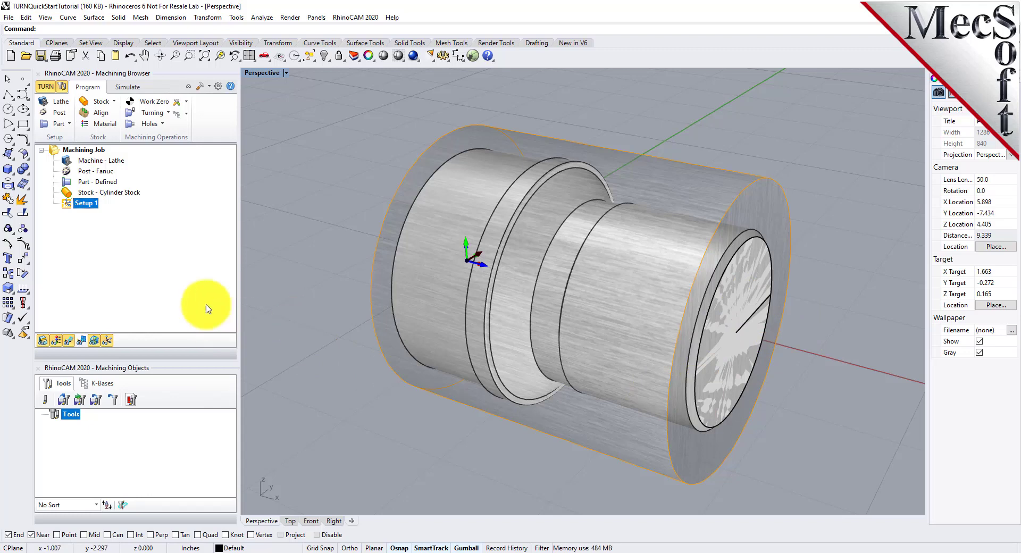
- Generate a work zero at the stock box's right-most face (Z 3.2075) under Setup 1
click(151, 103)
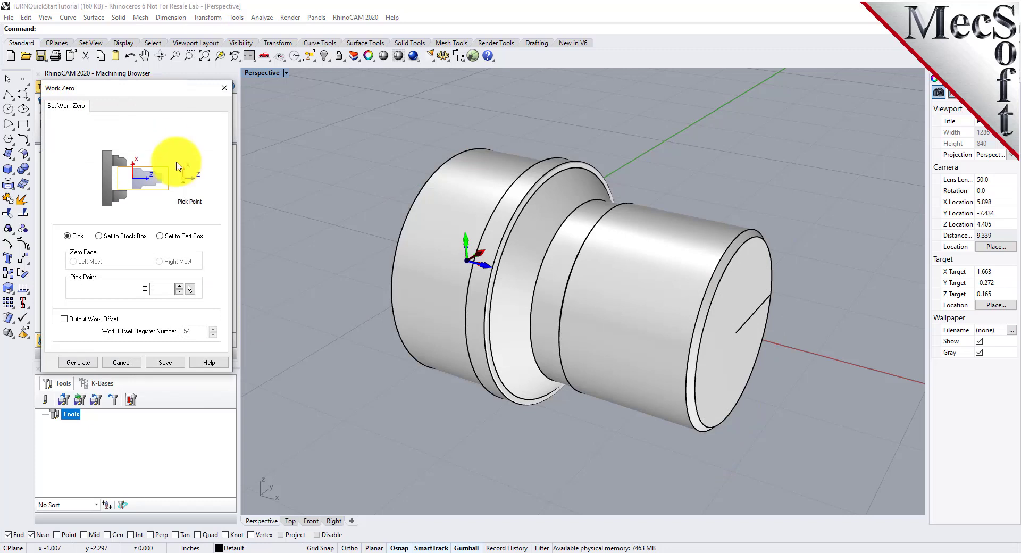
click(105, 239)
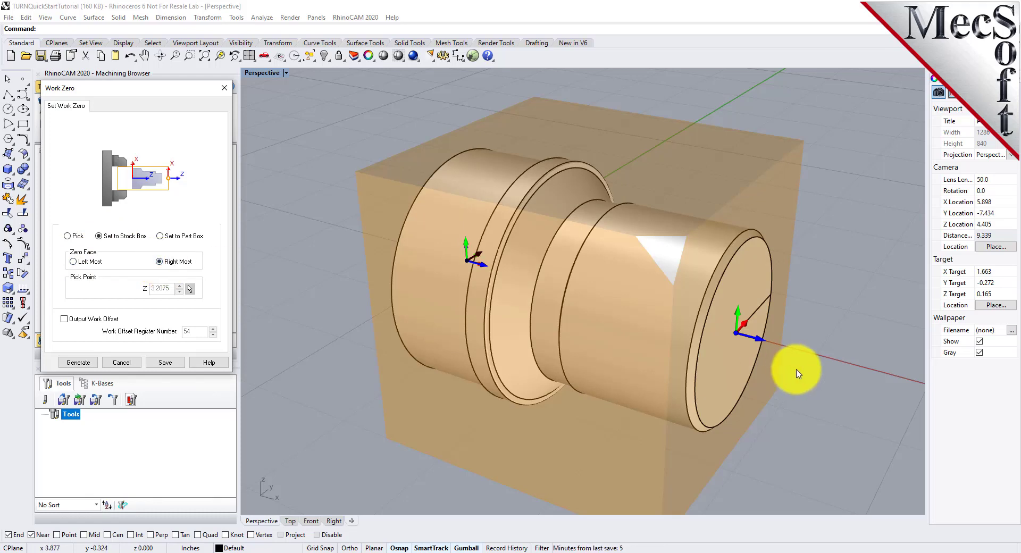
right_drag(784, 311, 763, 328)
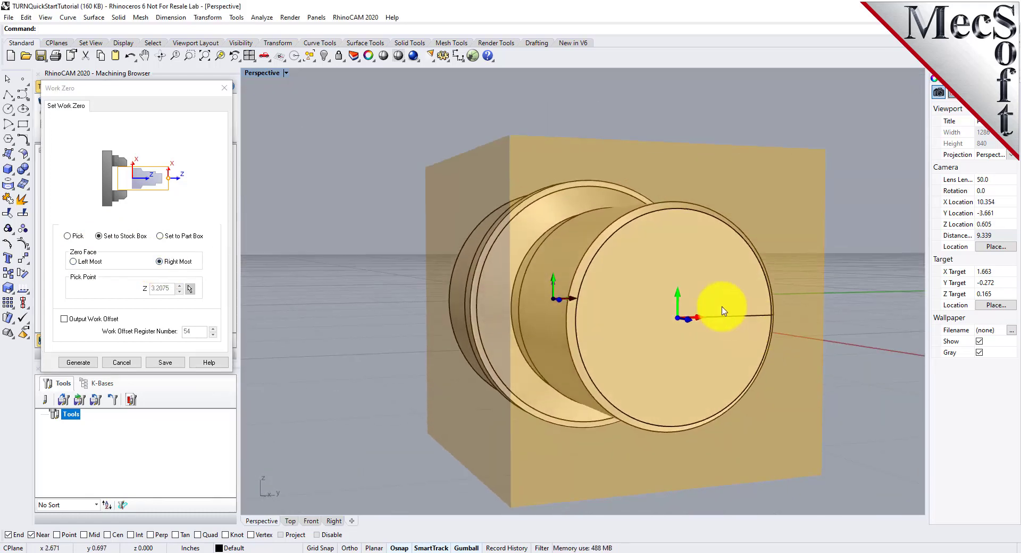
right_drag(619, 320, 696, 354)
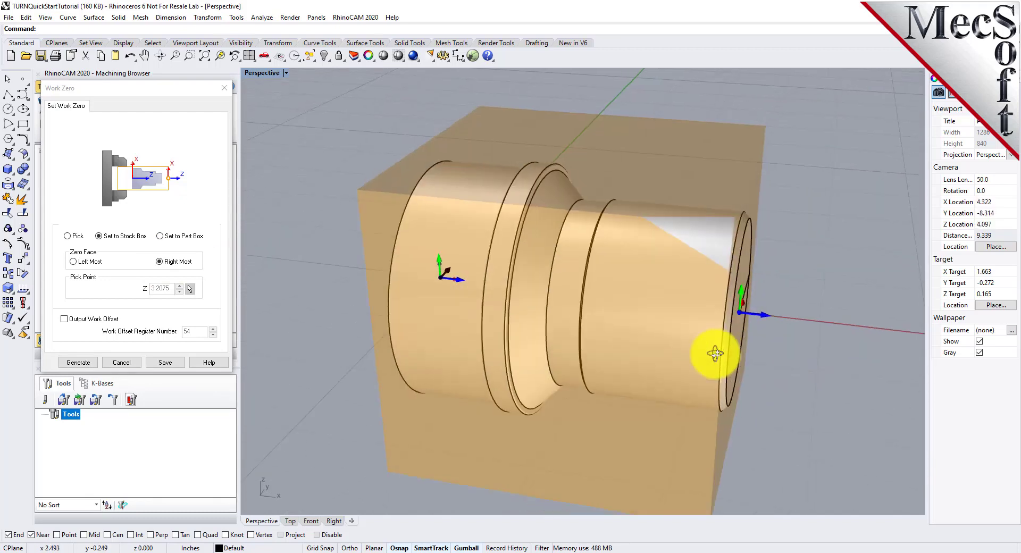
scroll(582, 300, down, 2)
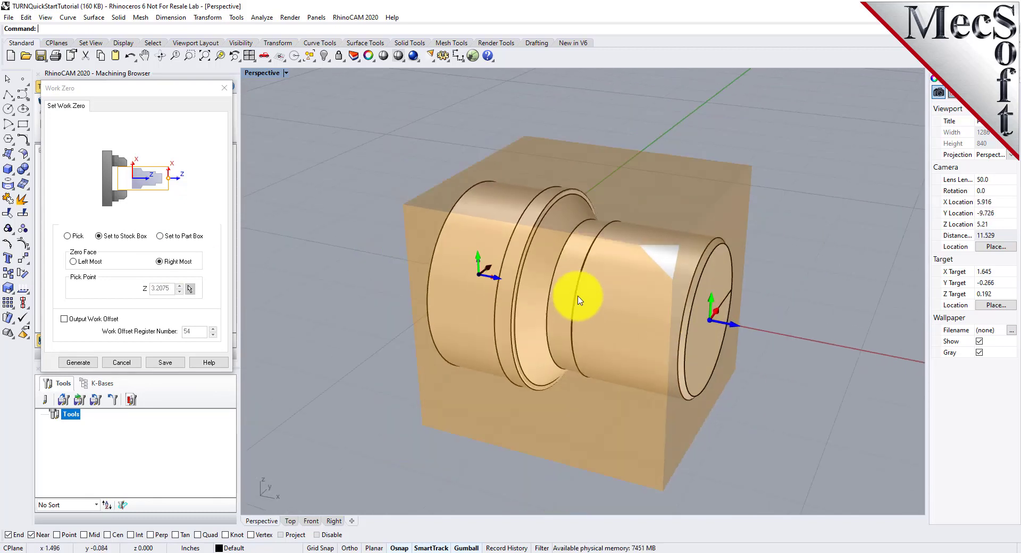
click(78, 362)
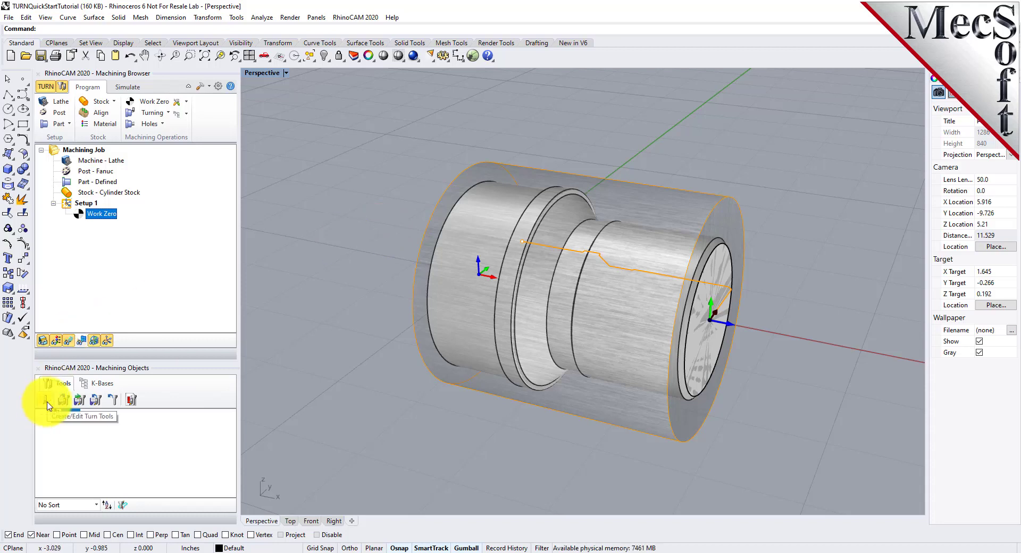
- Create a diamond turn insert named Diamond Insert-OD with 0.02 tip radius
click(46, 400)
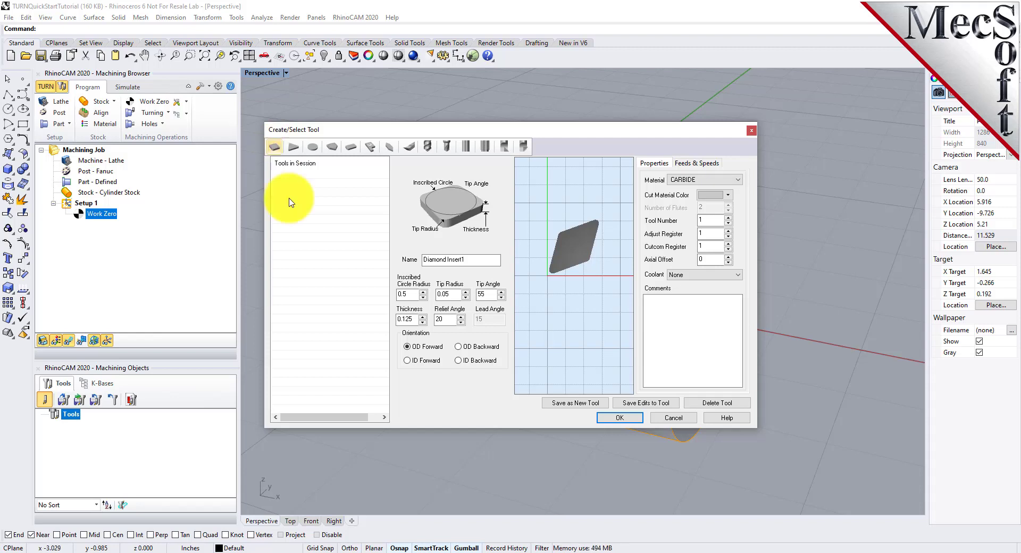
key(BackSpace)
text(-OD)
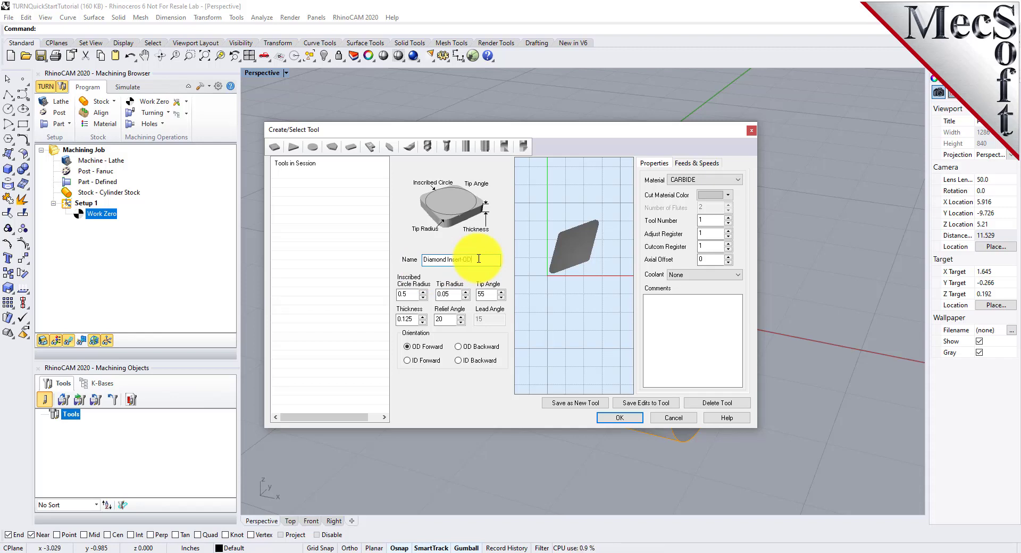
double_click(412, 293)
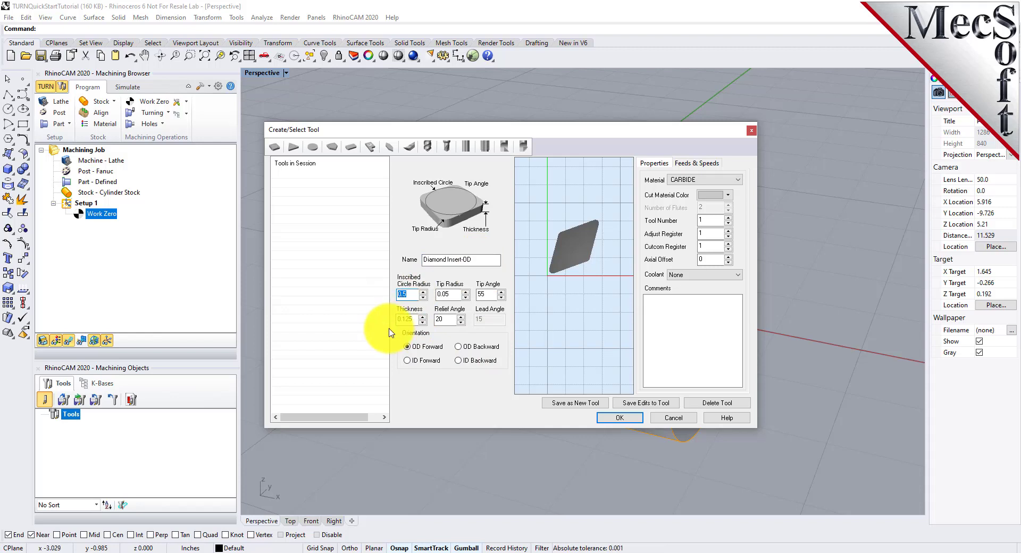
double_click(452, 294)
text(0)
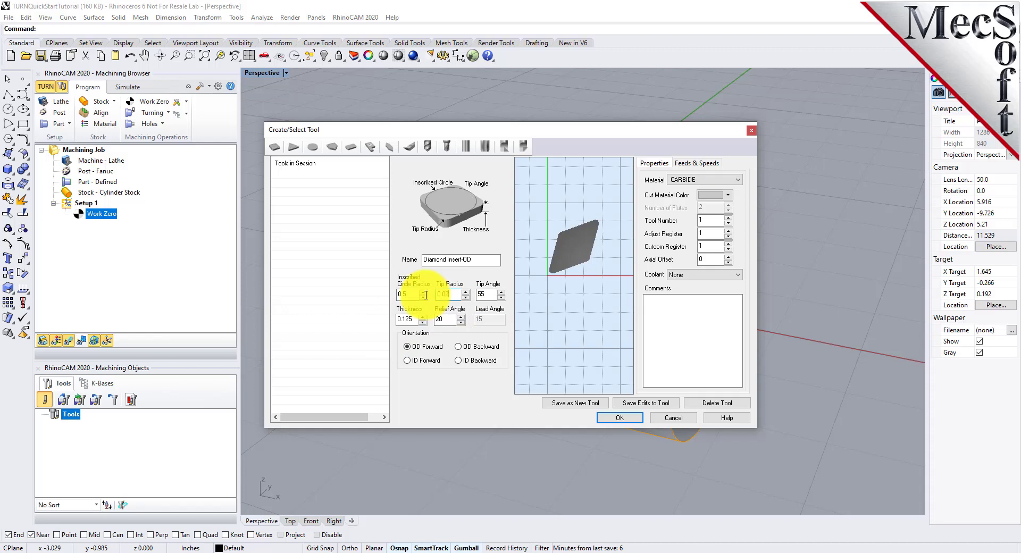
click(490, 294)
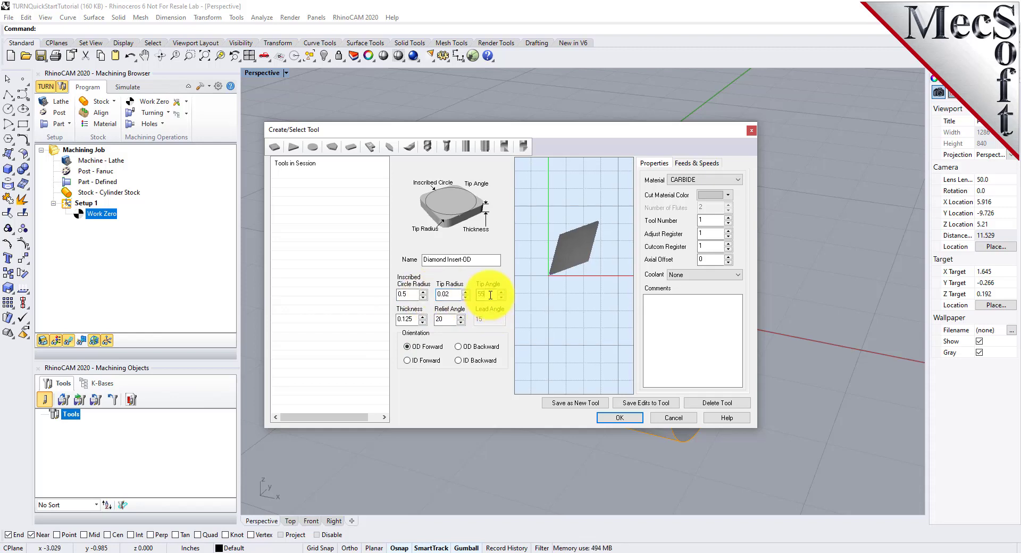
key(Tab)
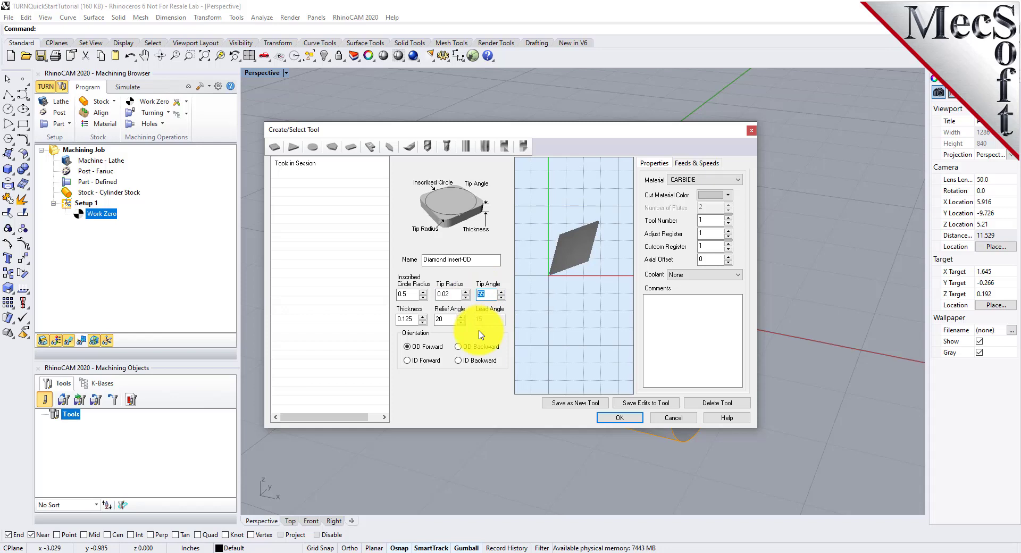
- Keep the 20° relief angle, set OD Forward orientation, and view its Feeds & Speeds
double_click(444, 319)
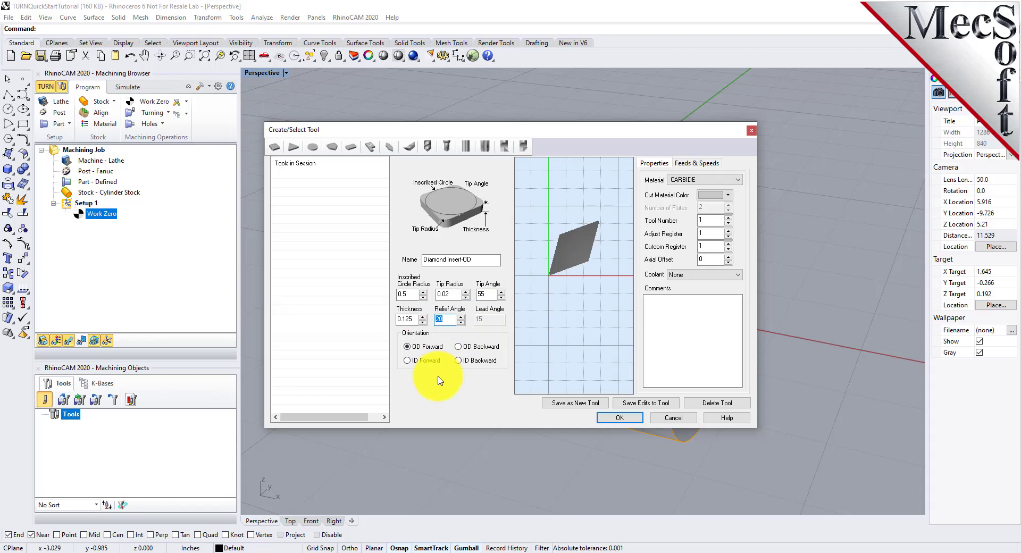
click(409, 349)
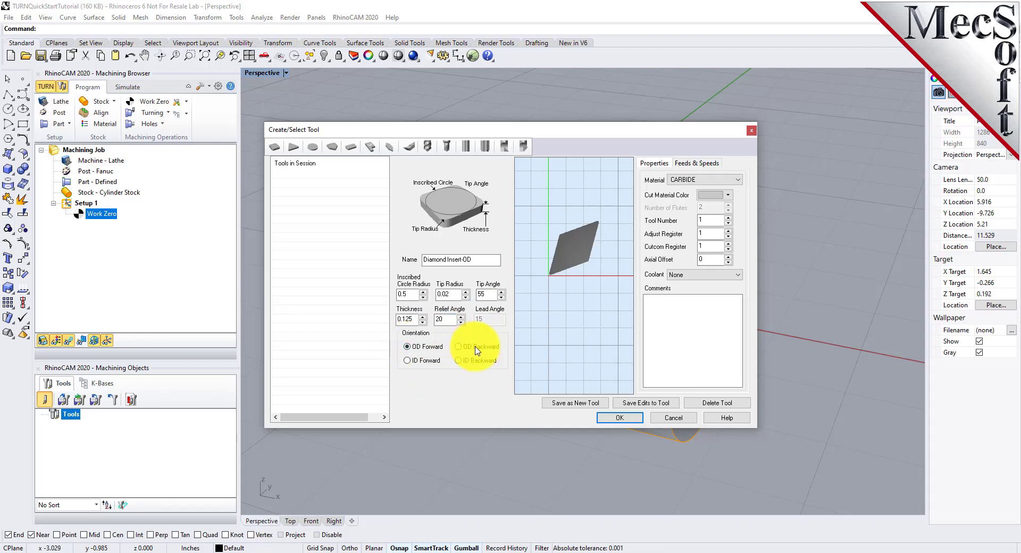
click(459, 346)
click(408, 347)
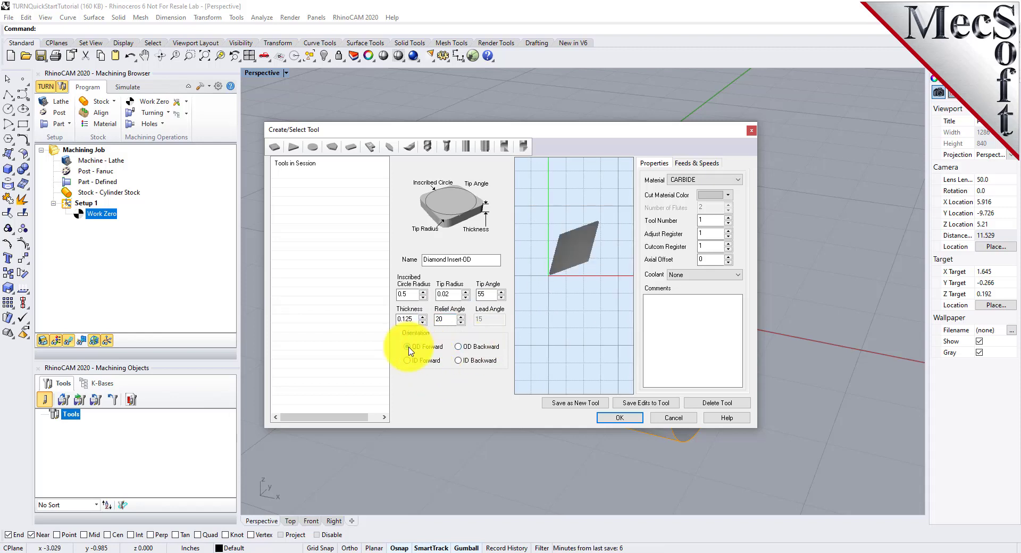
click(698, 164)
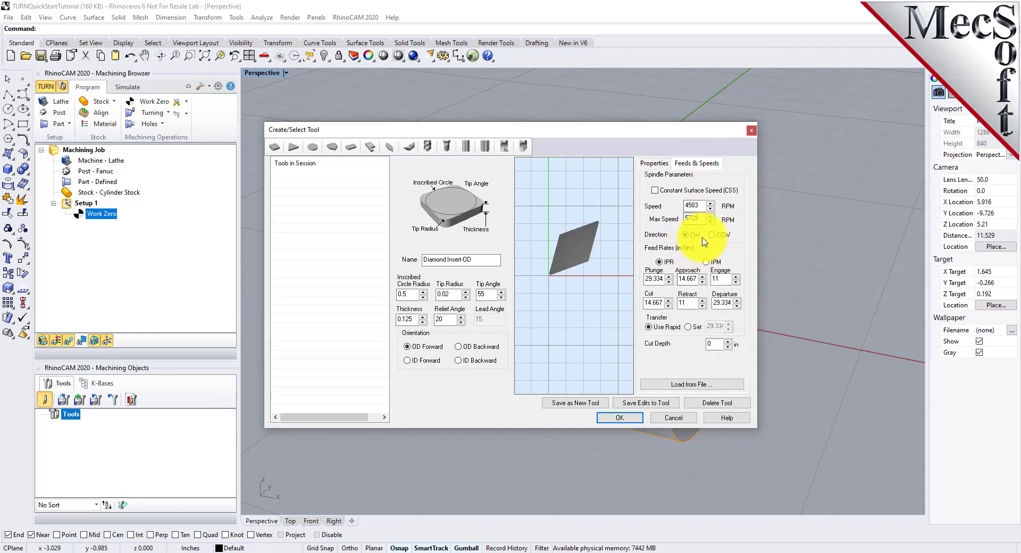
- Set spindle speed 300 and max speed 350 RPM, with feed rates in IPM
double_click(694, 205)
text(300)
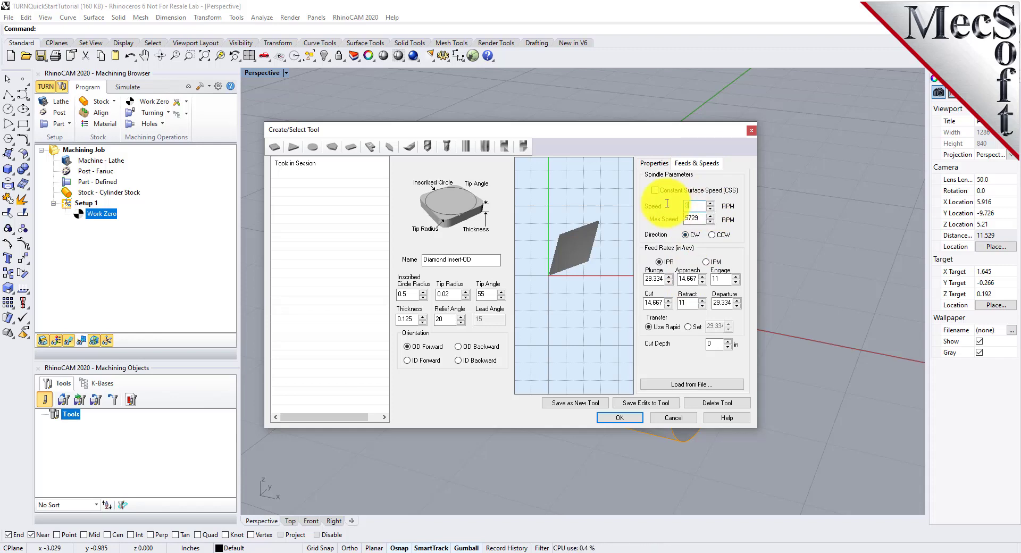
double_click(694, 218)
text(350)
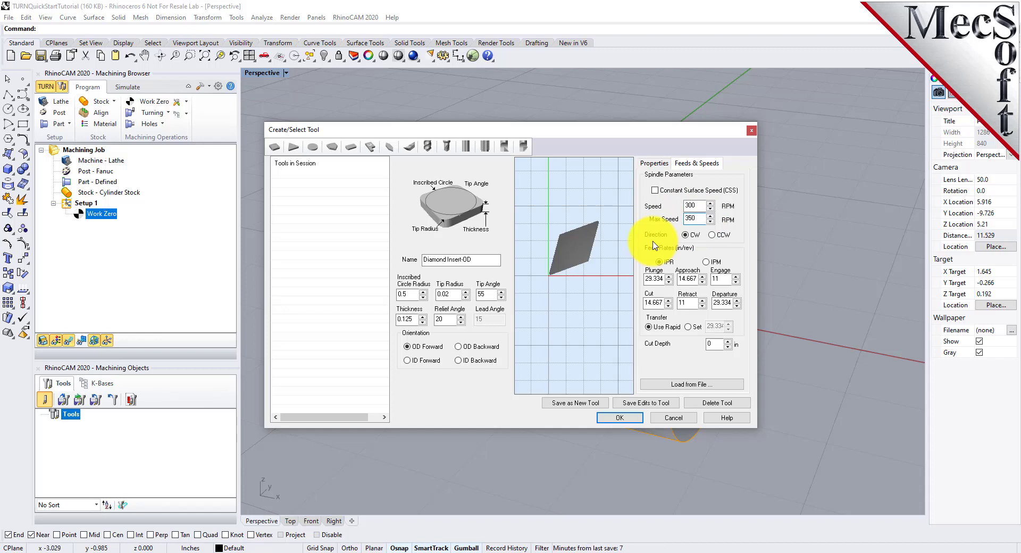
double_click(654, 278)
click(706, 262)
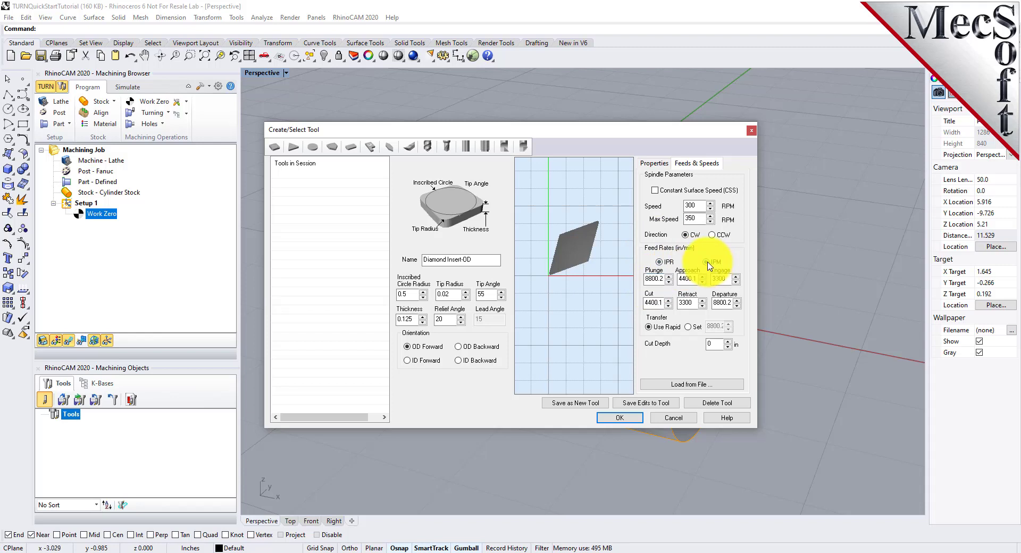
- Enter feeds plunge 5, approach/engage 7.5, cut 10, retract/departure 15, and save as new tool
double_click(649, 279)
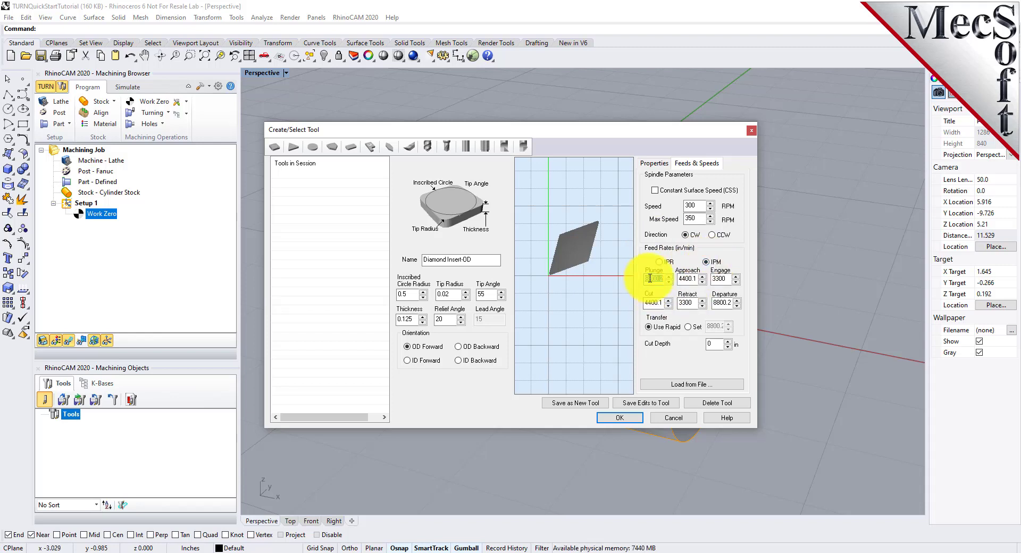
text(5)
double_click(685, 279)
text(7.5)
double_click(718, 277)
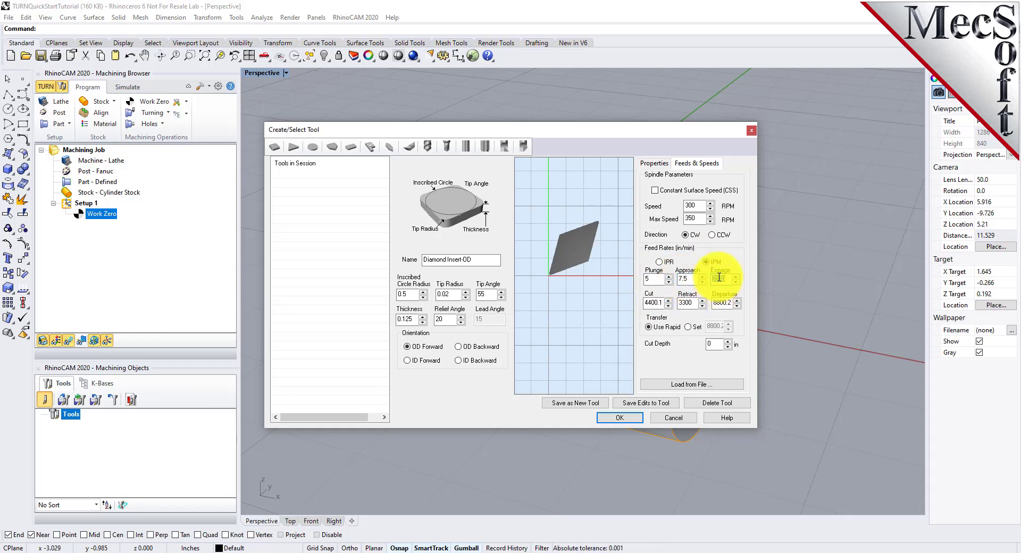
text(7.5)
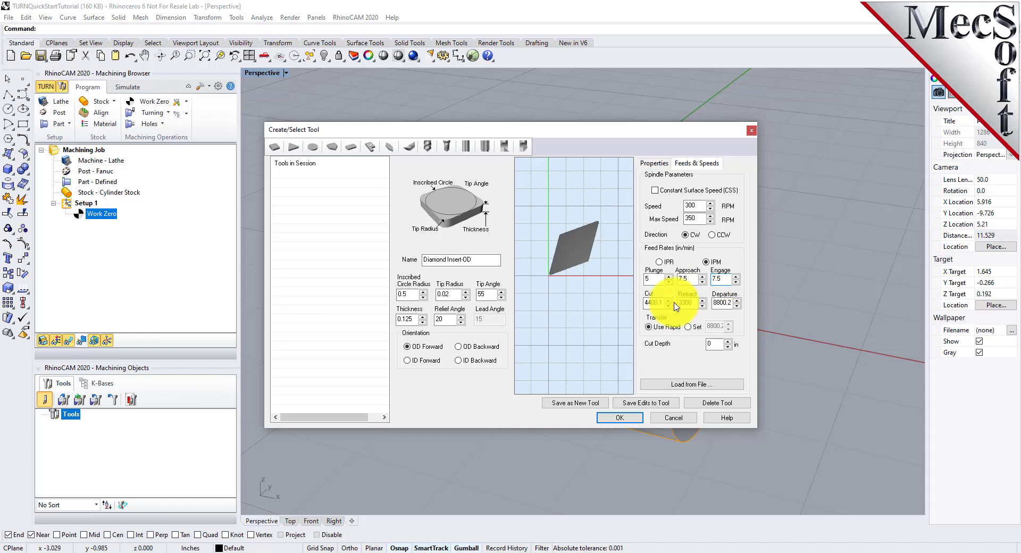
double_click(650, 302)
text(1)
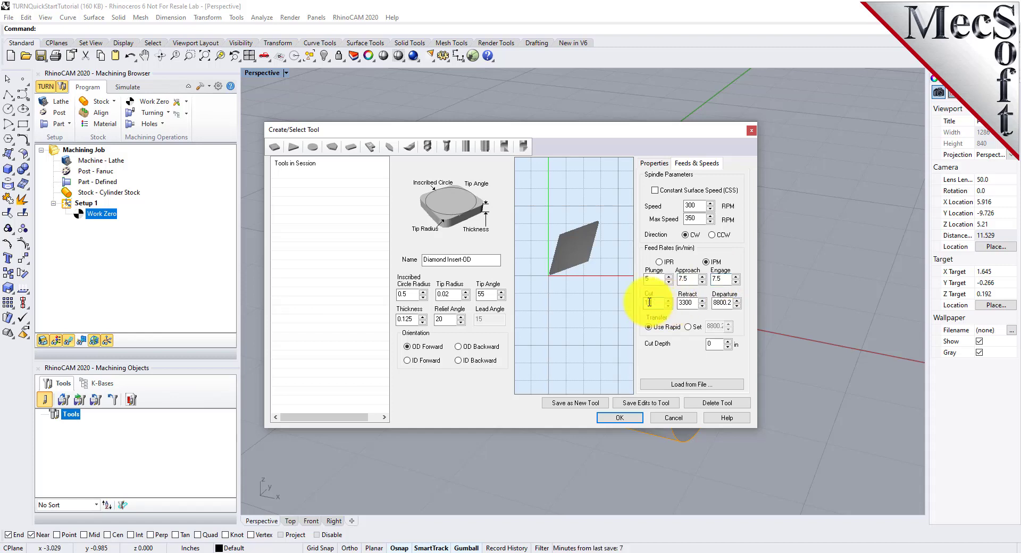
text(0)
double_click(685, 303)
text(15)
double_click(717, 302)
text(1)
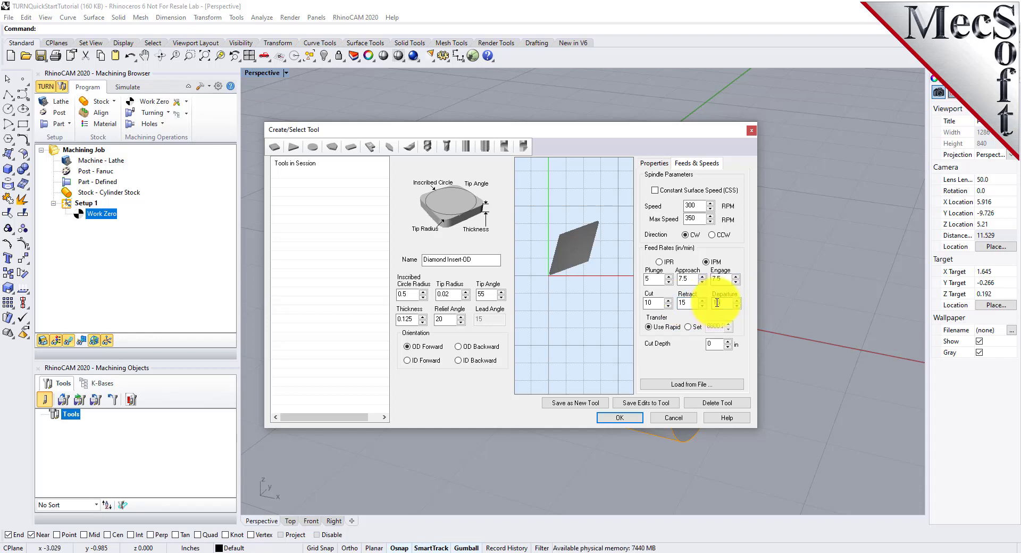
text(5)
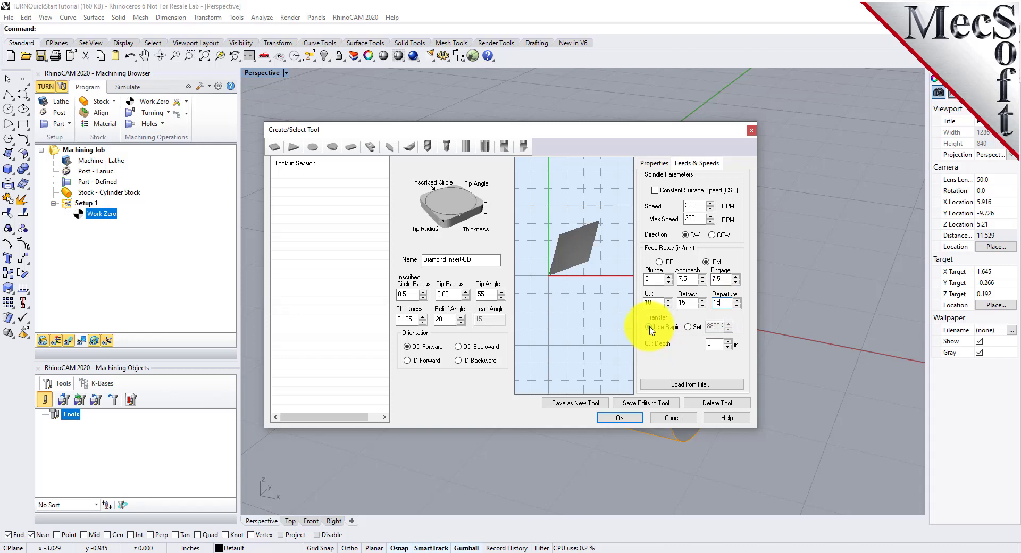
click(577, 405)
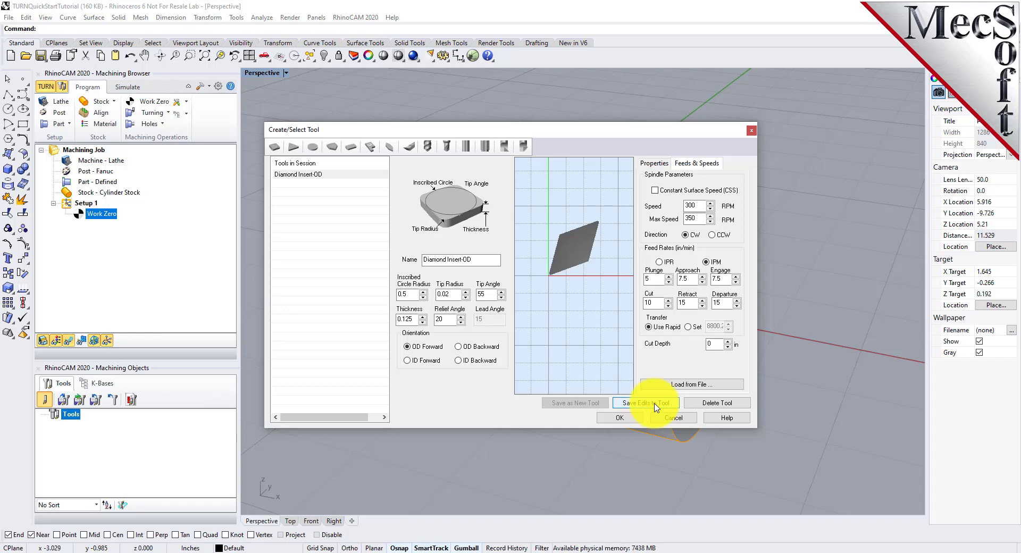
- Accept Diamond Insert-OD and close the Create/Select Tool dialog
drag(498, 260, 375, 261)
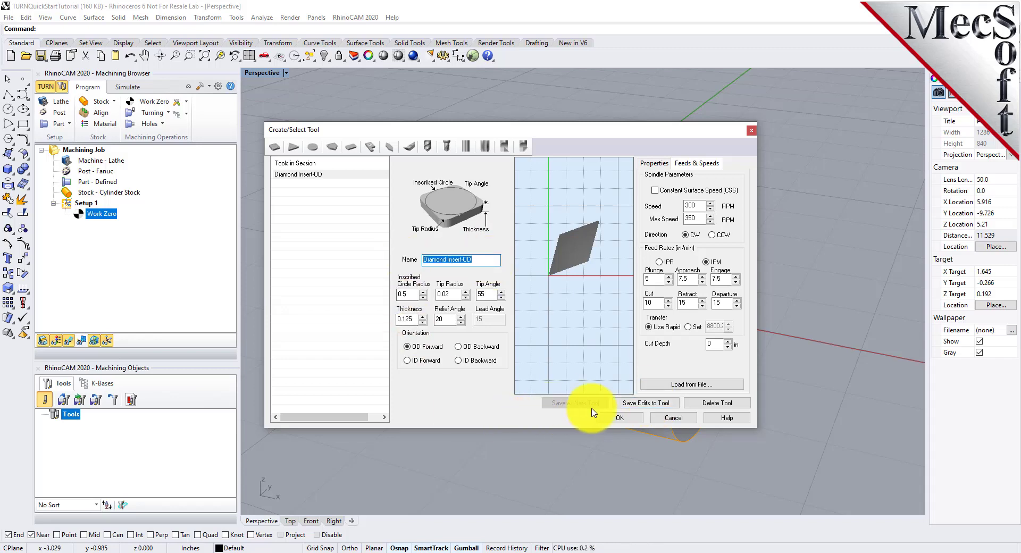
click(624, 421)
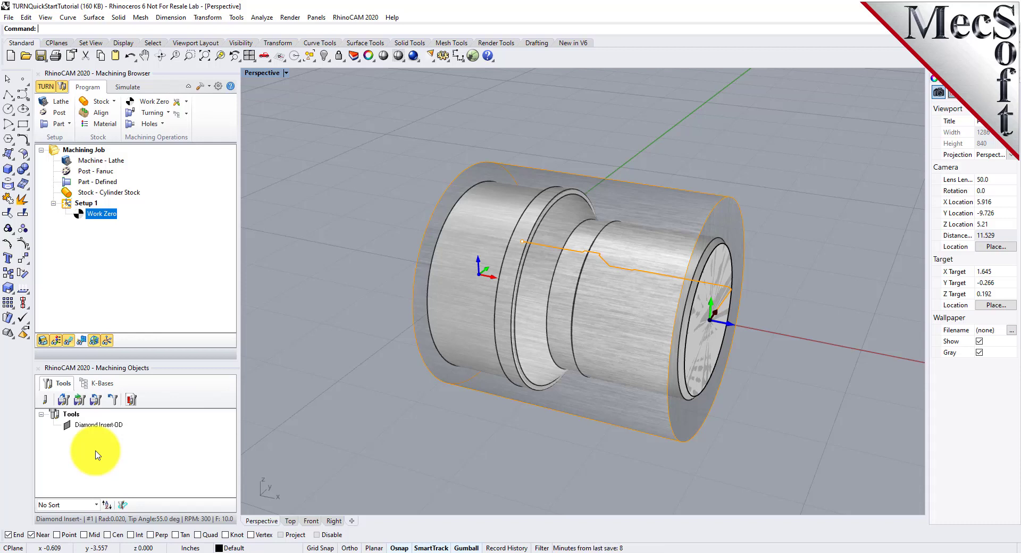
- Create a Turn Roughing operation from the Turning operations list
click(161, 114)
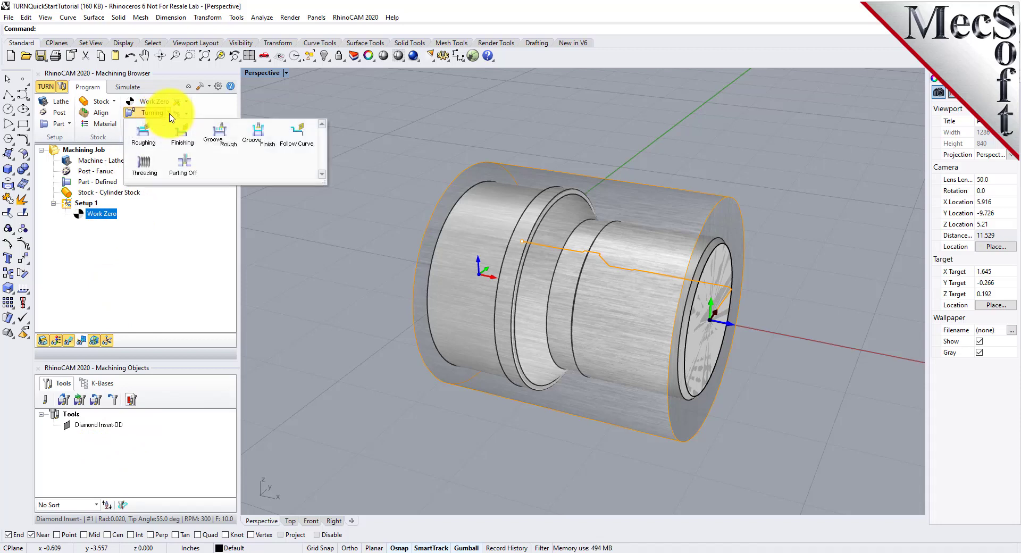
click(156, 148)
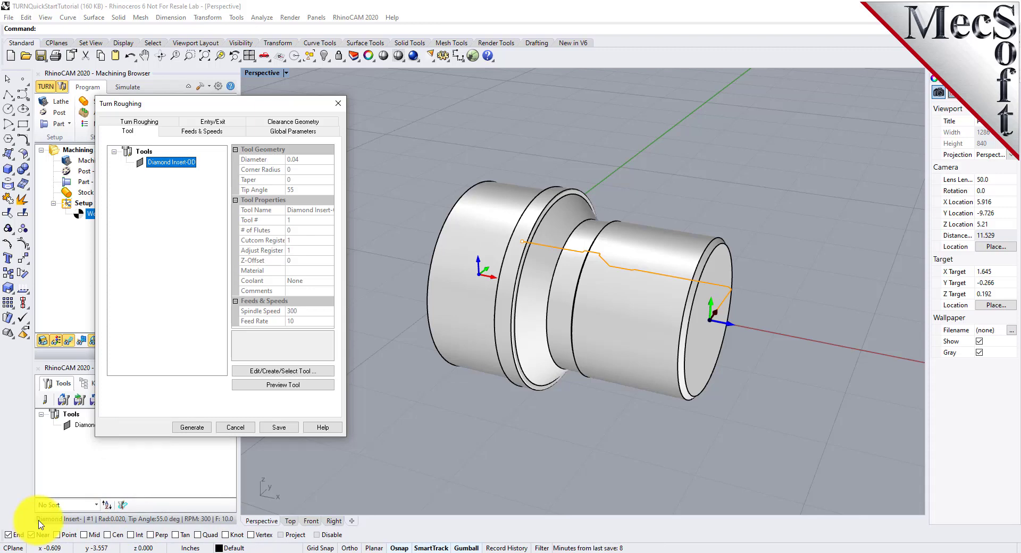
- Load the roughing feeds and speeds from Diamond Insert-OD and view Clearance Geometry
click(204, 132)
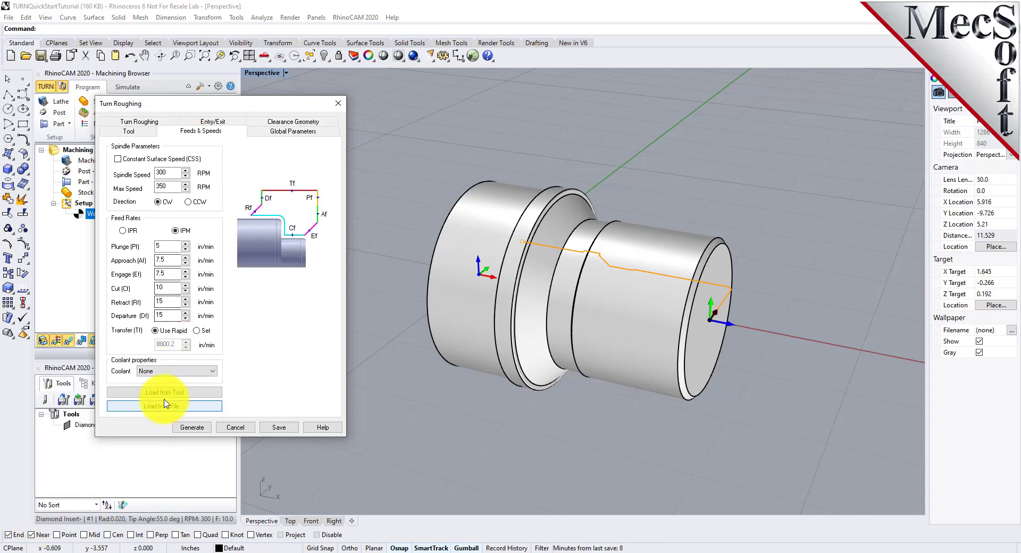
click(186, 394)
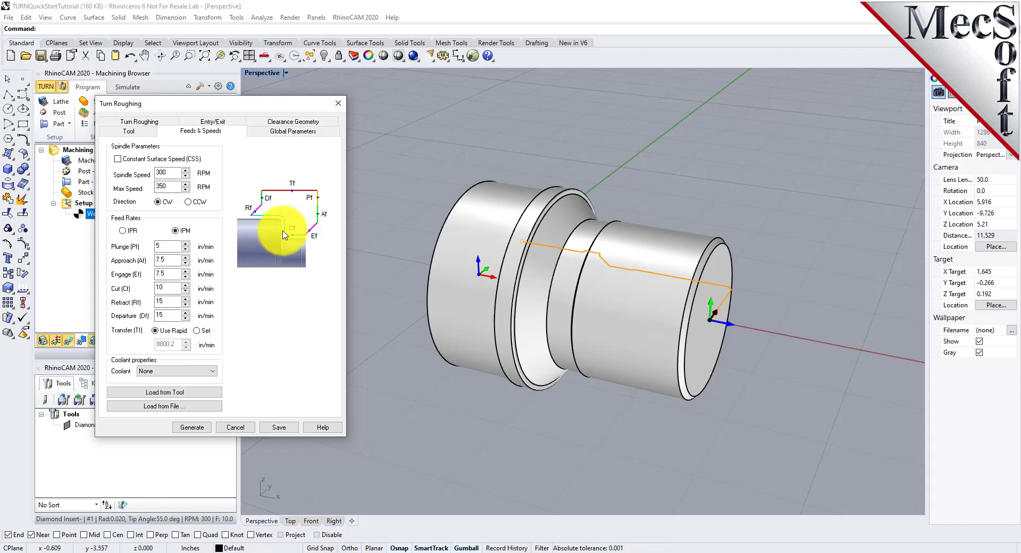
click(293, 122)
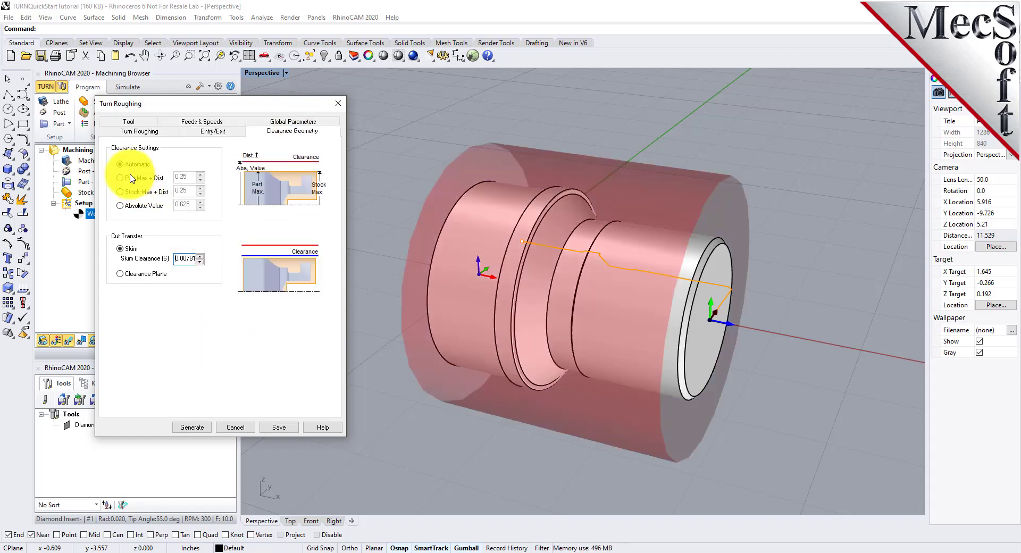
- Set Cut Transfer to Clearance Plane and view the Global Parameters
click(120, 275)
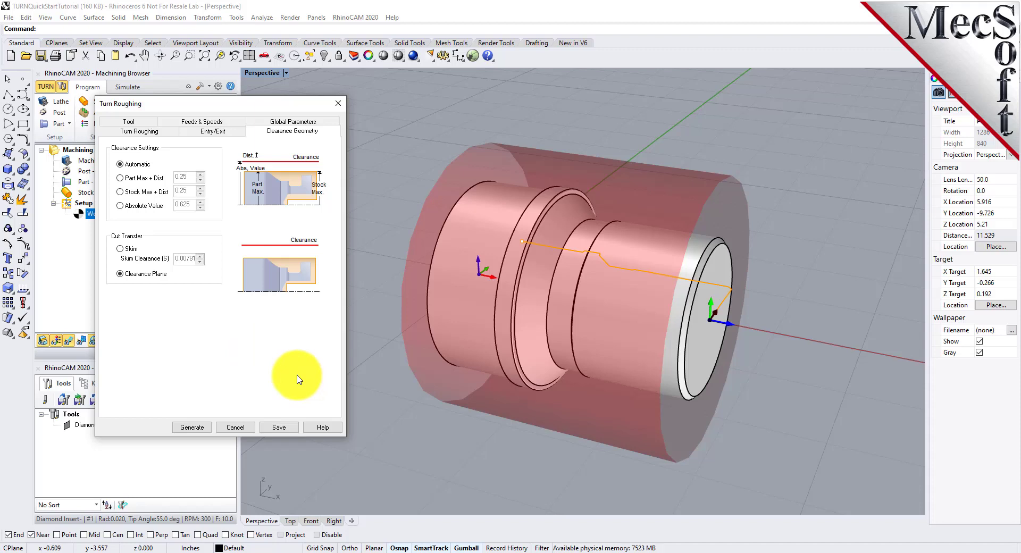
mouse_move(691, 349)
right_down()
mouse_move(417, 303)
mouse_move(558, 330)
mouse_move(725, 337)
mouse_move(674, 344)
right_up()
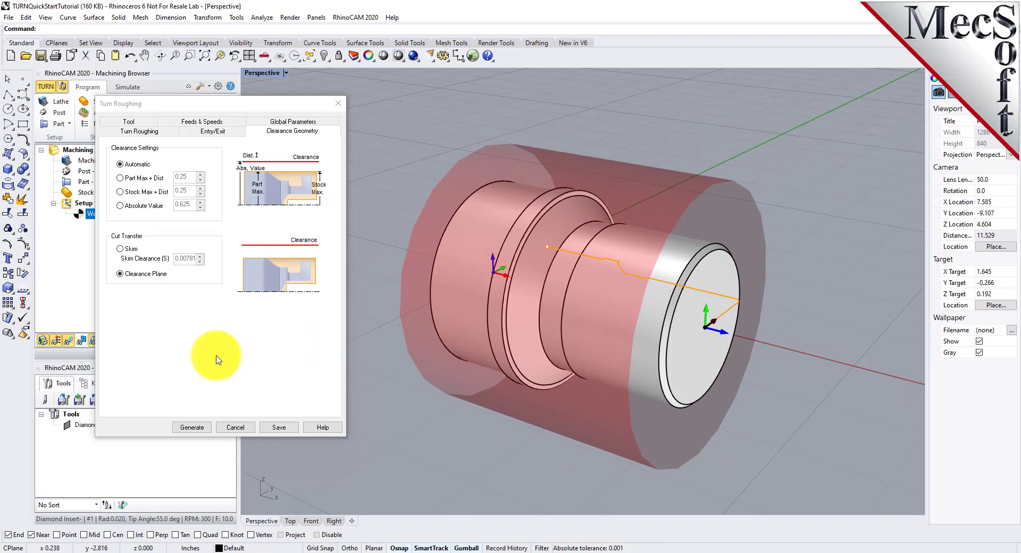
click(292, 122)
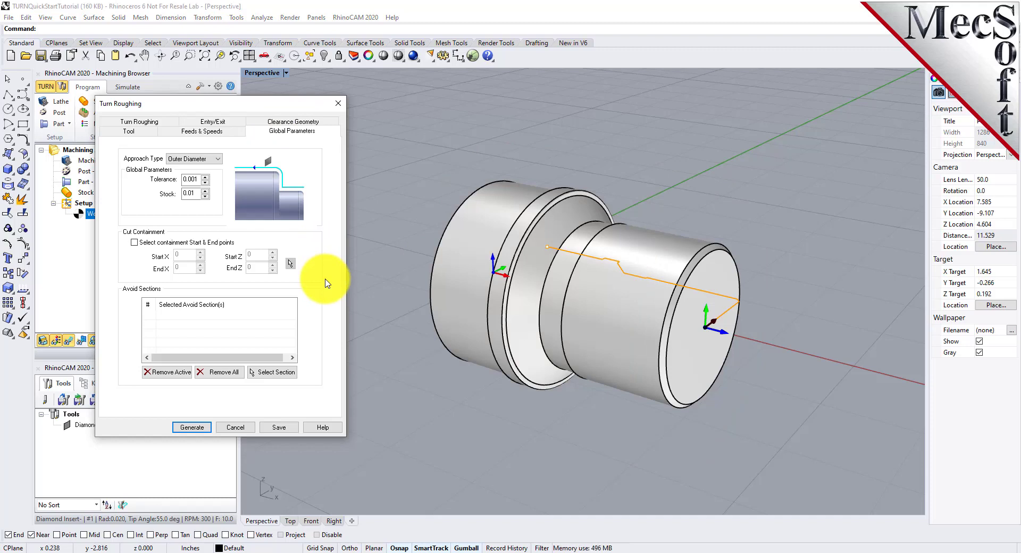
- Keep Outer Diameter approach with 0.001 tolerance and 0.01 stock, then view Turn Roughing settings
click(217, 159)
click(207, 168)
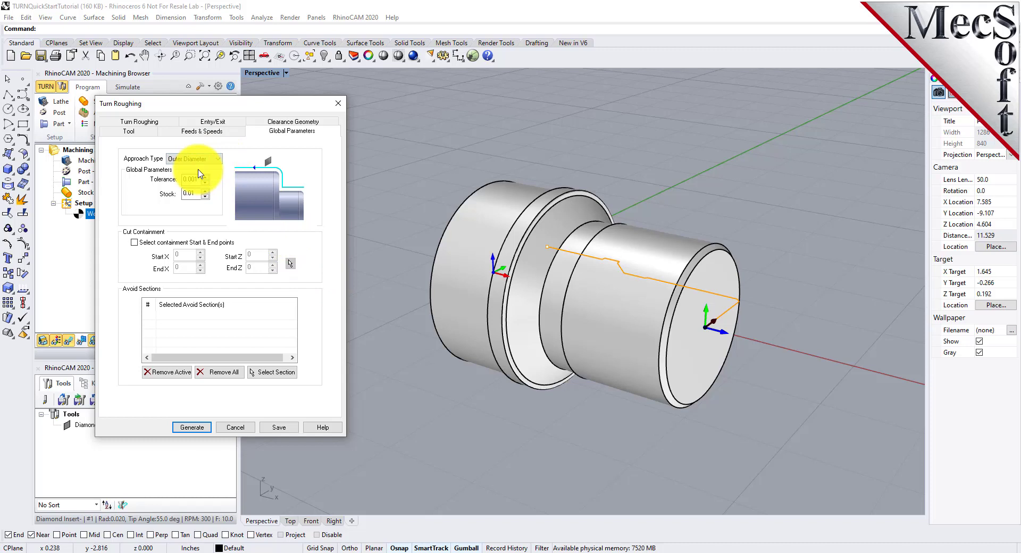
key(Tab)
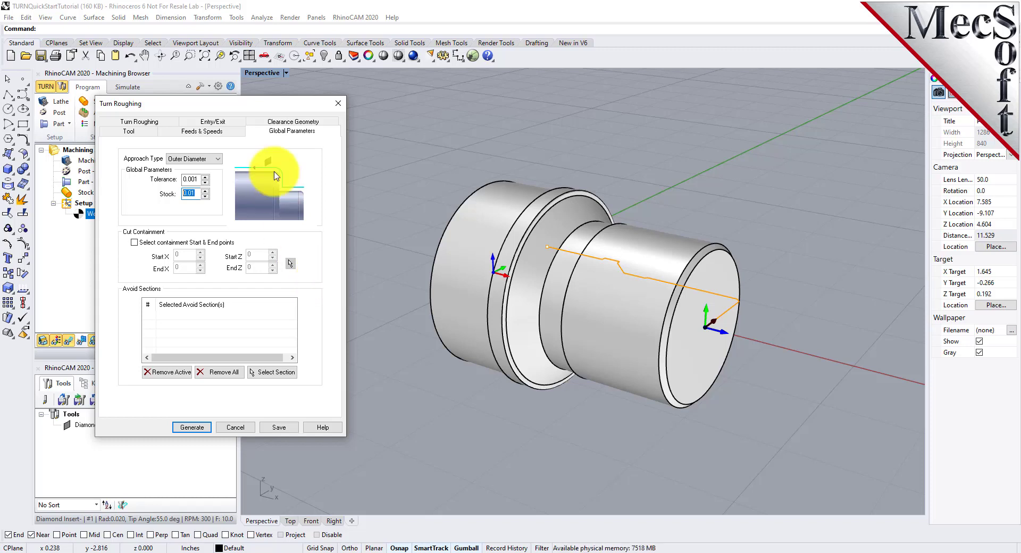
click(153, 123)
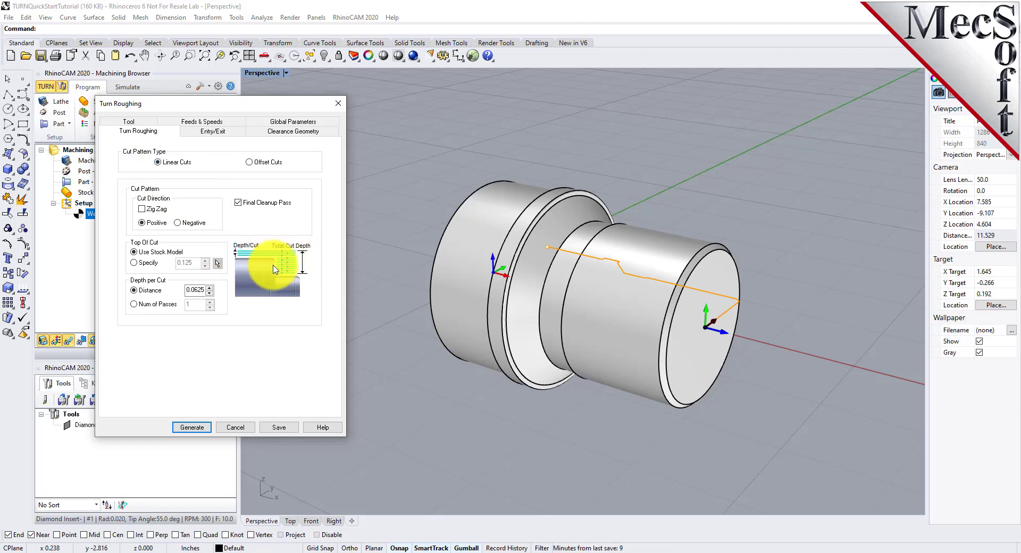
- Use Linear Cuts, turn off Final Cleanup Pass, keep 0.0625 depth per cut, then view Entry/Exit
click(250, 161)
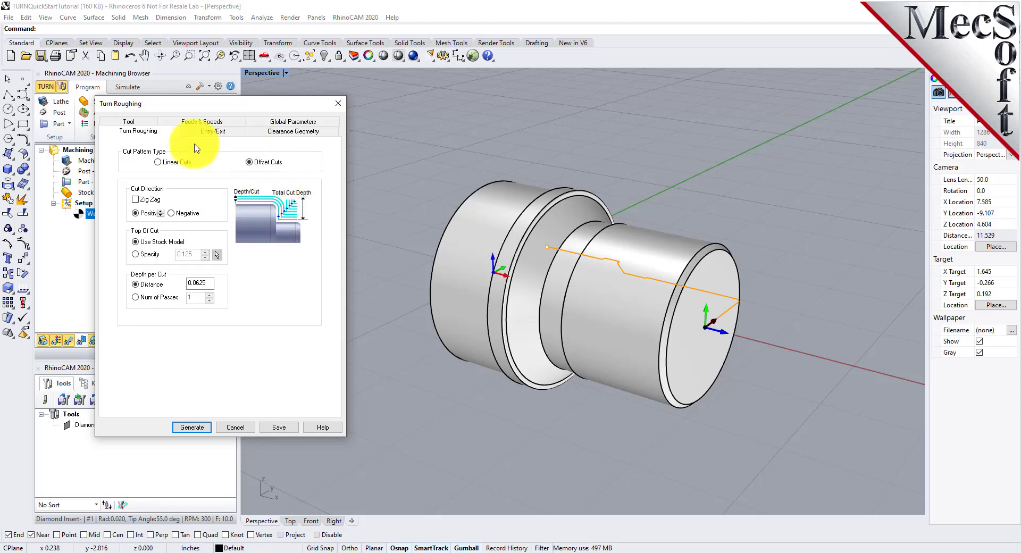
click(160, 163)
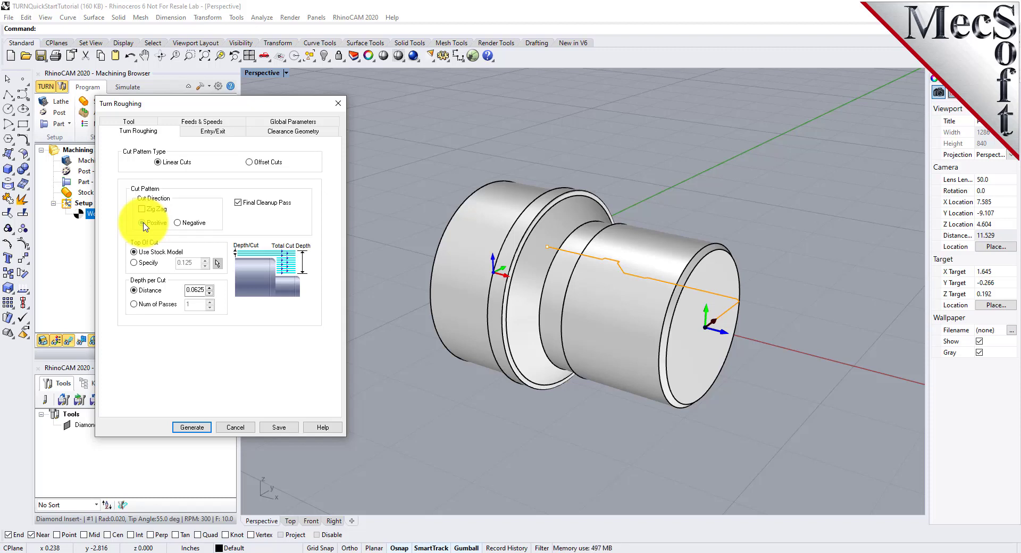
click(237, 203)
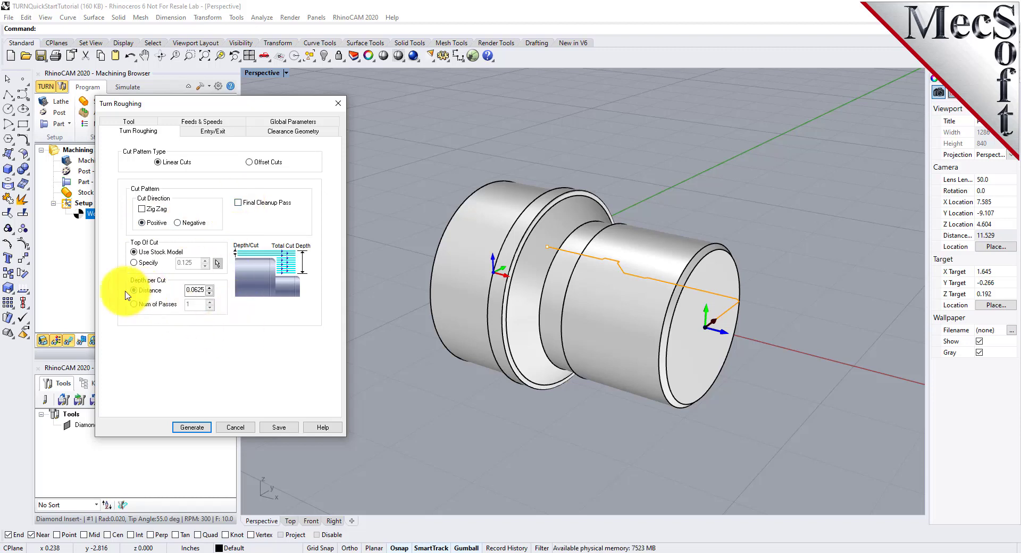
double_click(194, 289)
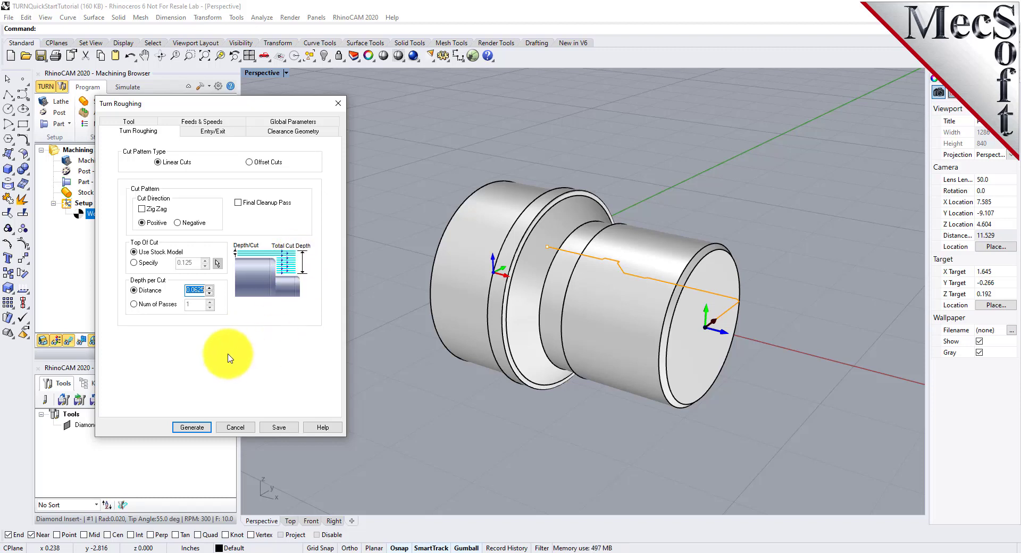
click(212, 131)
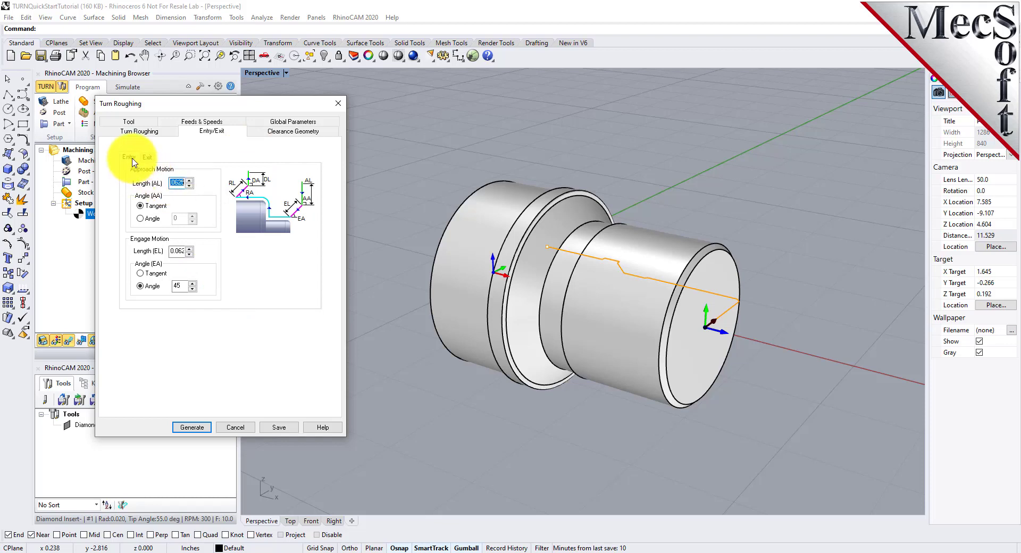
- Set the approach Engage Length to 0.025
click(177, 183)
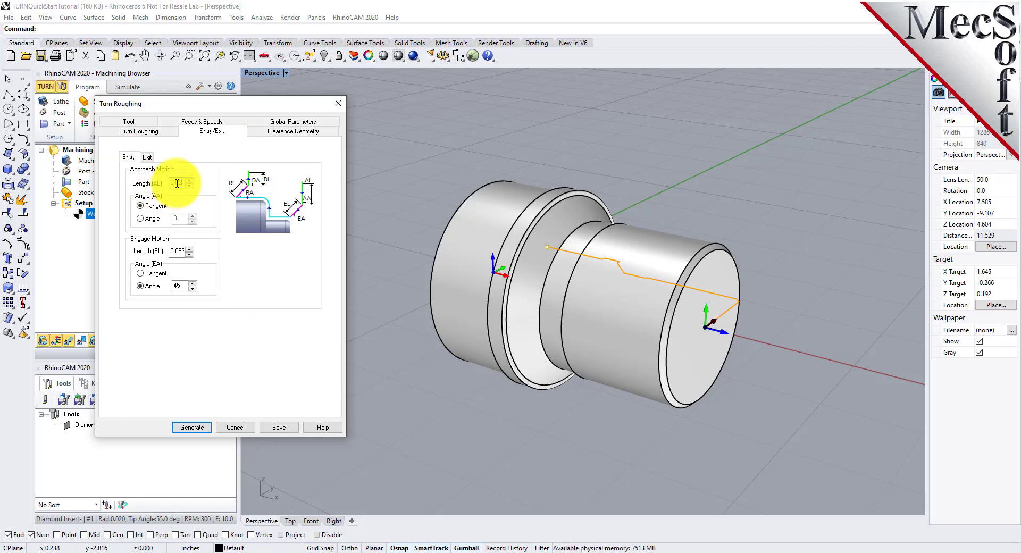
click(178, 251)
text(02)
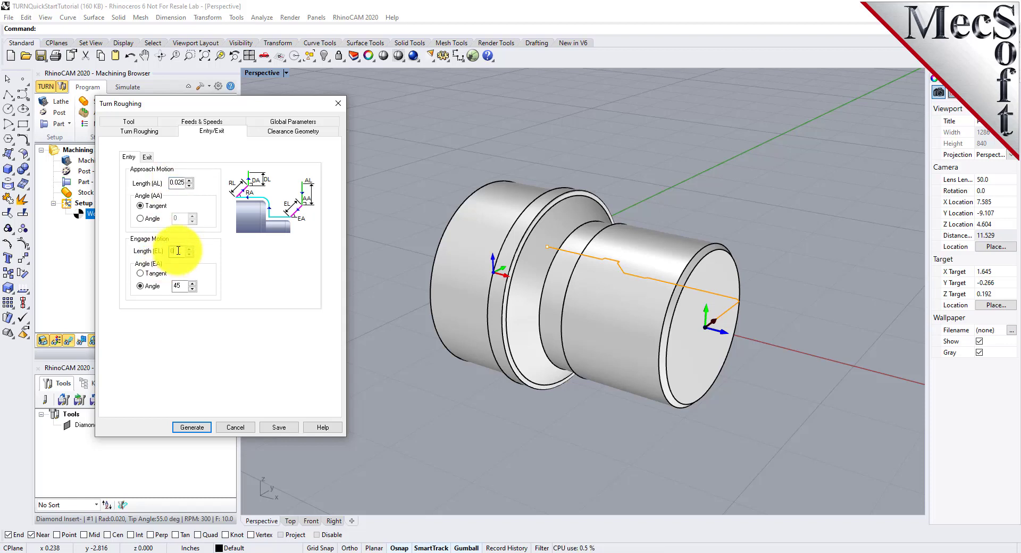
text(5)
- Set the Exit Retract and Depart lengths to 0.025 and generate the Turn Roughing toolpath
click(147, 158)
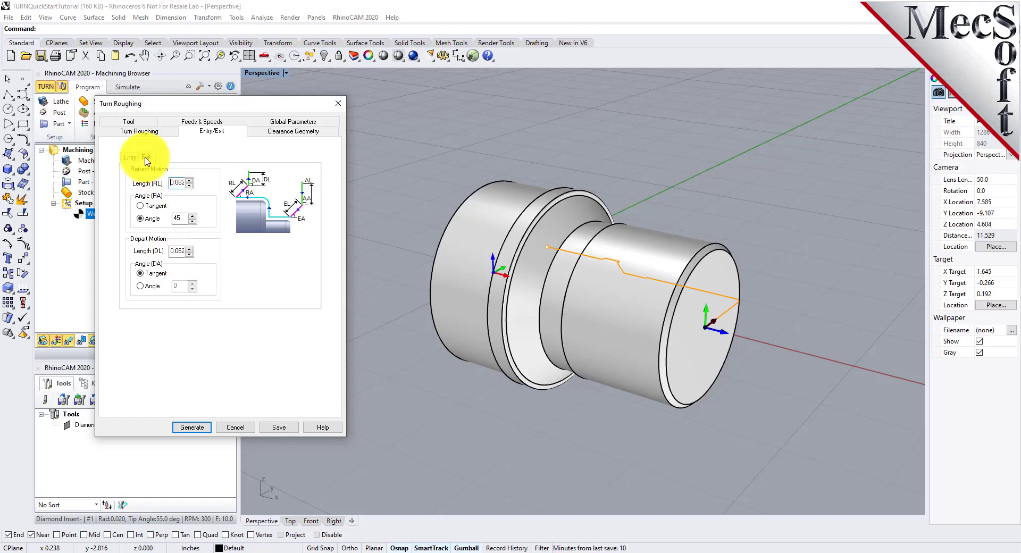
double_click(176, 184)
text(0.02)
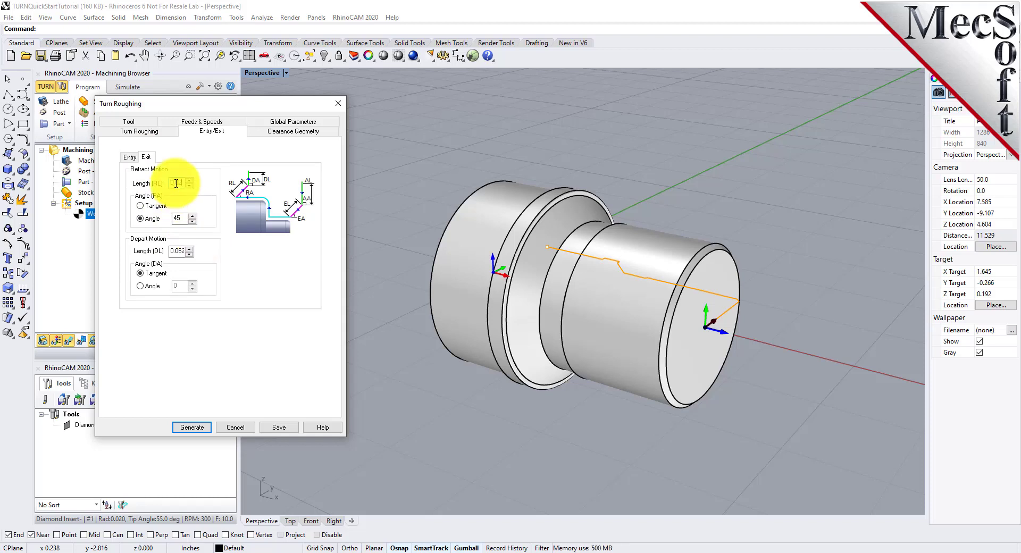
double_click(175, 252)
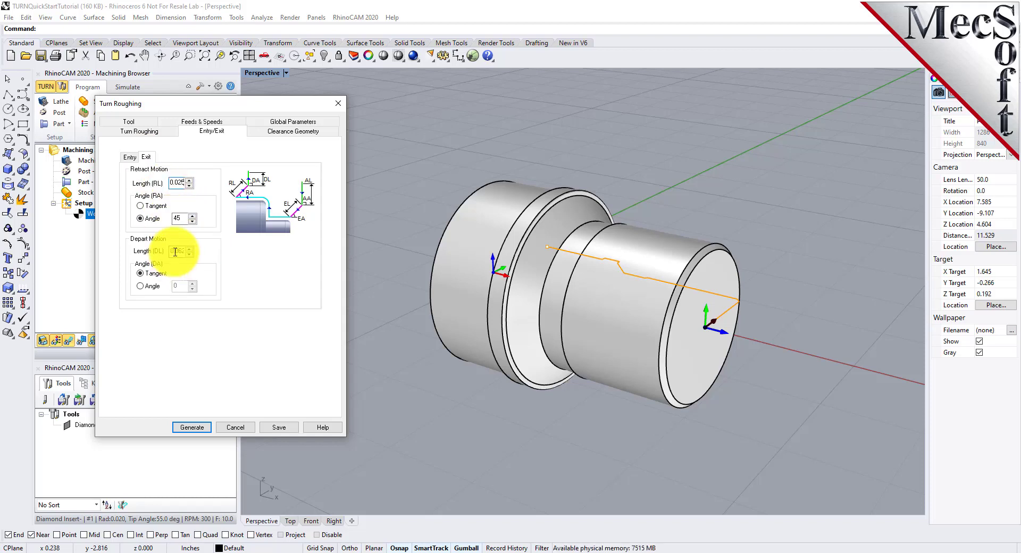
double_click(176, 252)
text(0.025)
click(197, 427)
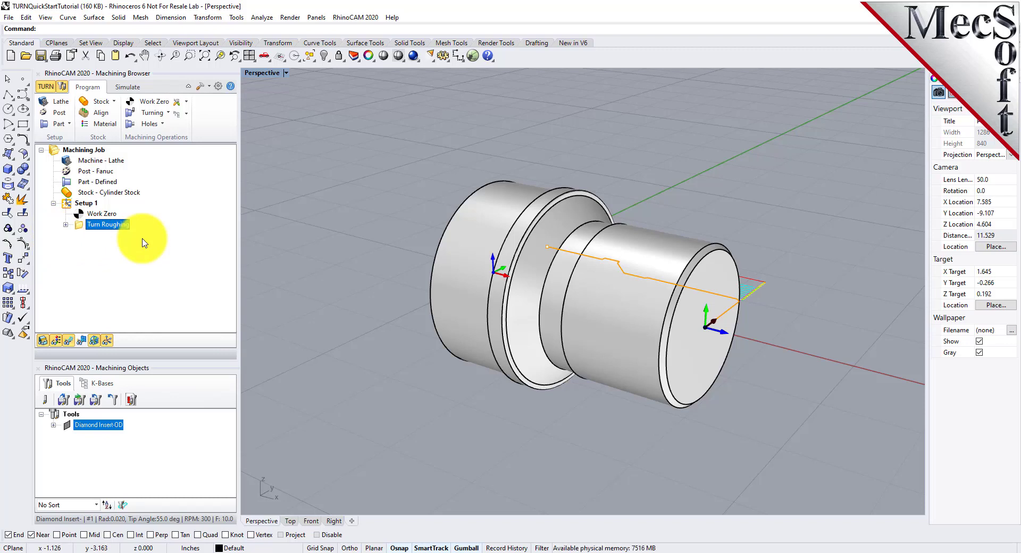
- Inspect the roughing passes zoomed in Top view, toggling the toolpath display off and on, then go to Simulate
click(269, 59)
click(295, 91)
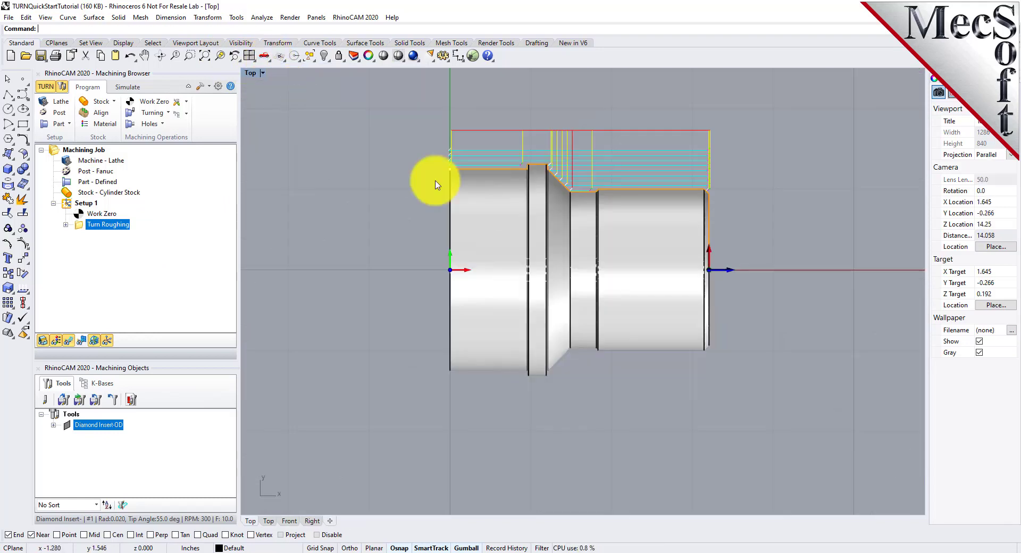
scroll(624, 137, up, 4)
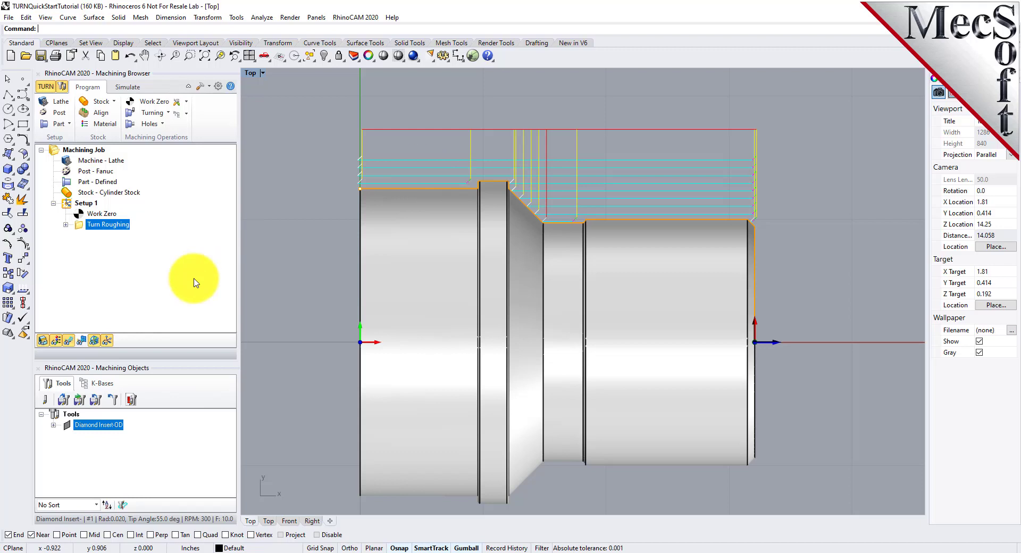
click(69, 340)
click(69, 340)
click(69, 344)
click(69, 344)
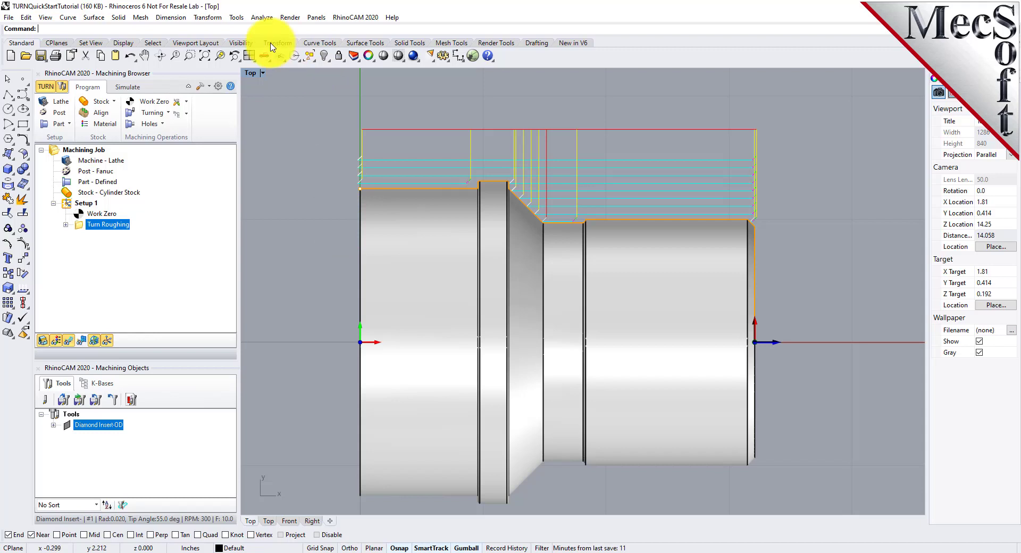
click(119, 89)
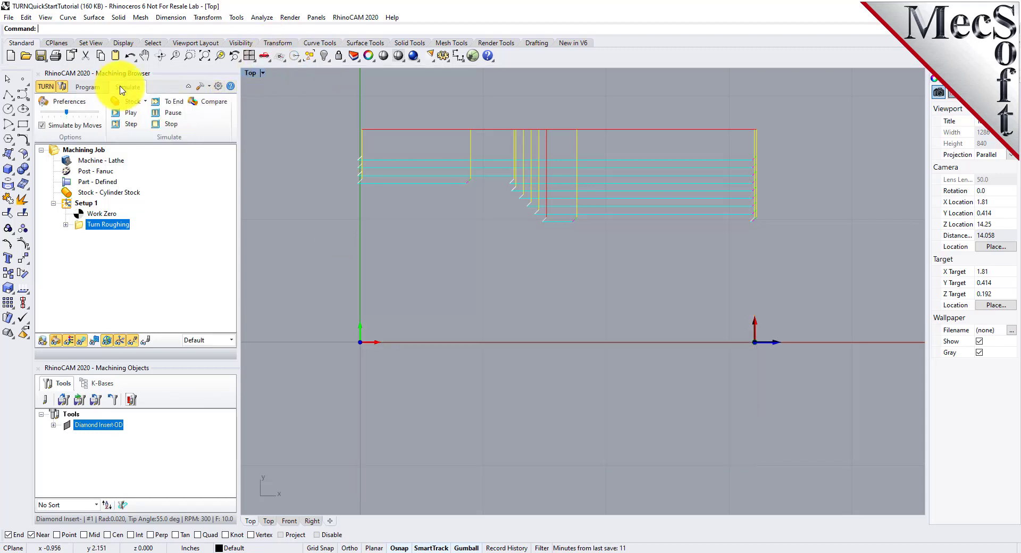
- Choose 3 Quarter as the Simulation Display Mode in the simulation Preferences and confirm
click(264, 56)
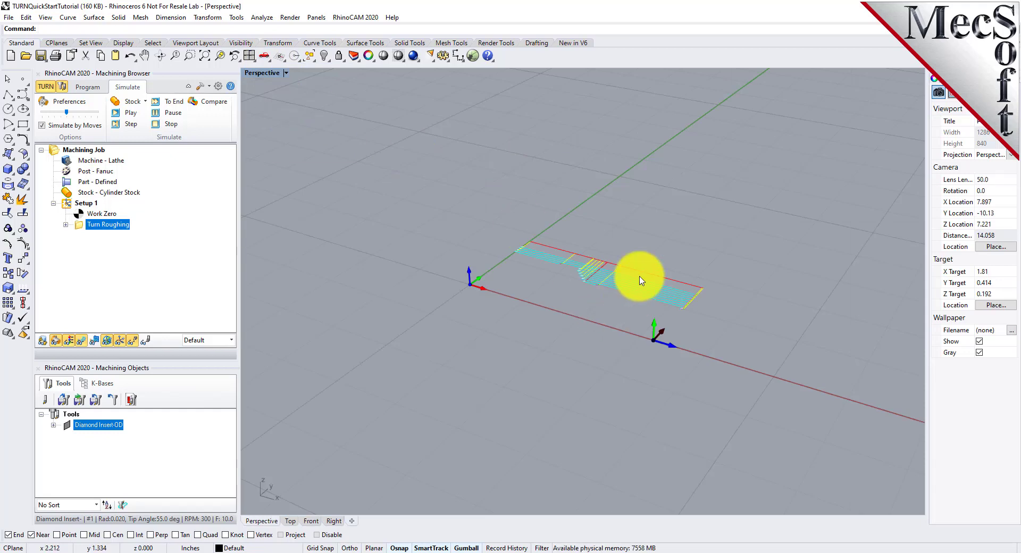
mouse_move(667, 272)
right_down()
mouse_move(412, 260)
mouse_move(476, 265)
right_up()
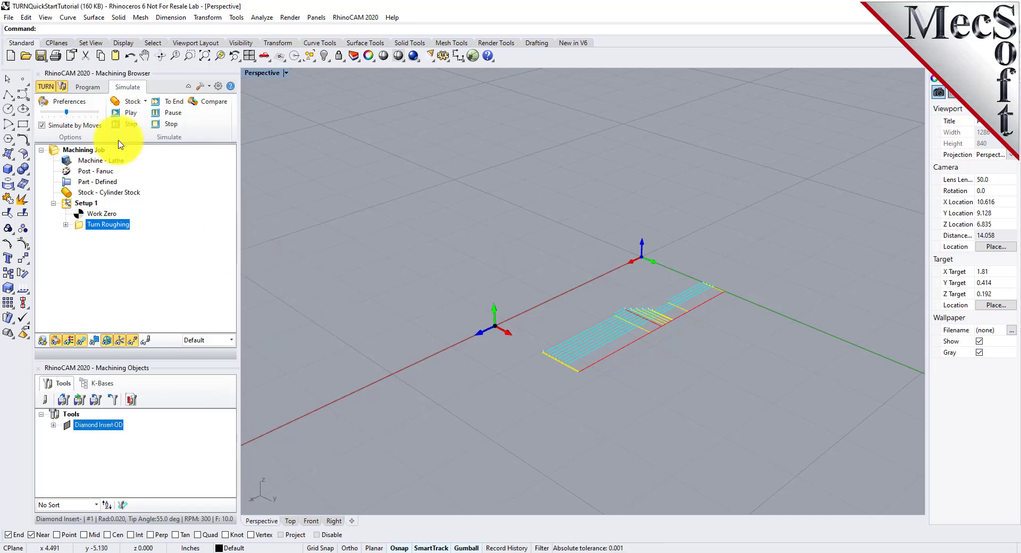
click(77, 104)
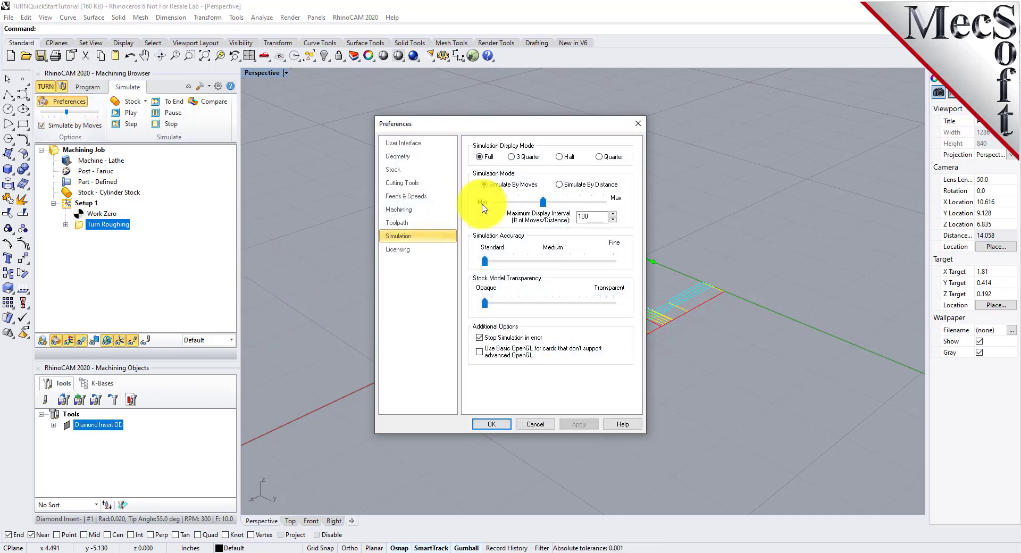
click(515, 159)
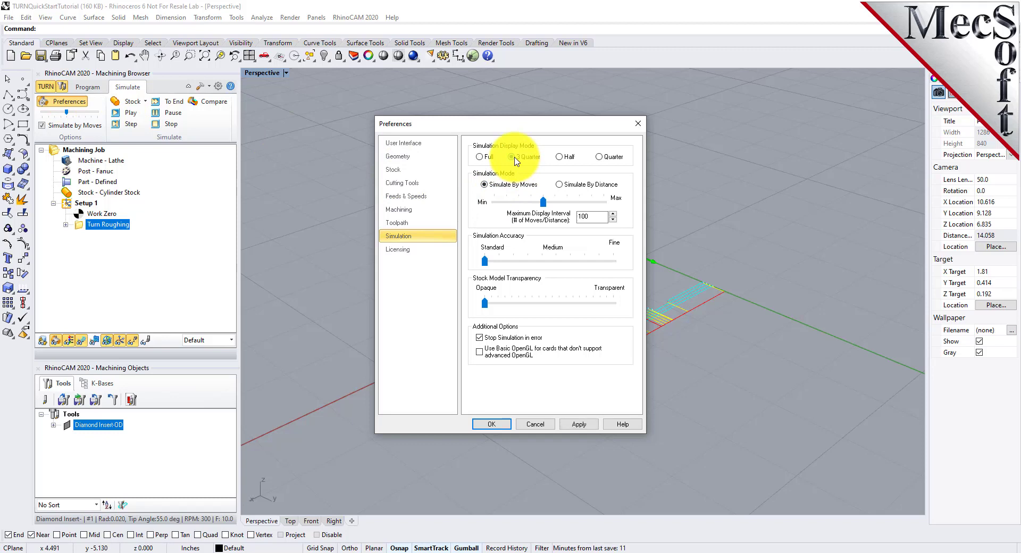
click(487, 424)
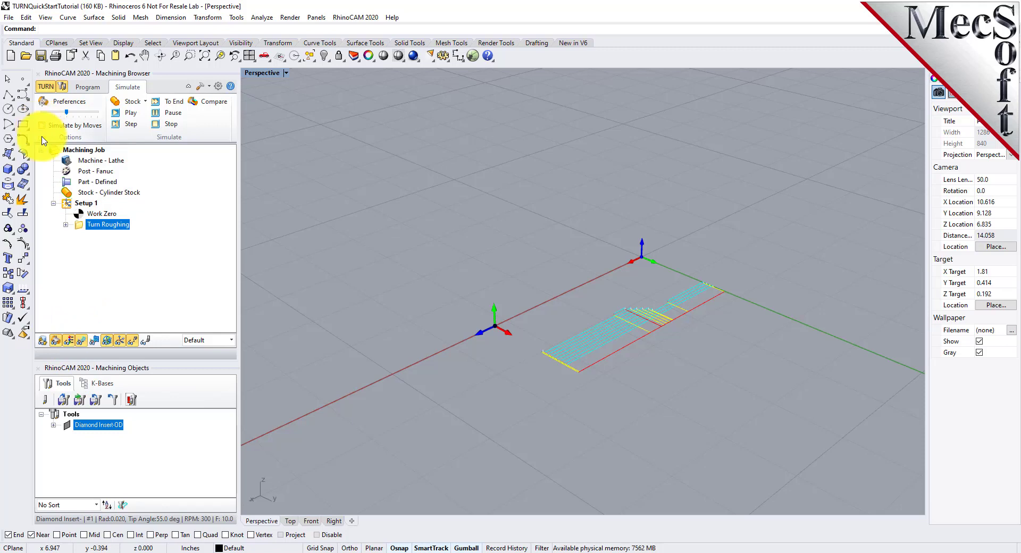
- Toggle the cylinder stock display, then zoom and orbit to inspect the simulated roughing cut
click(43, 340)
click(43, 340)
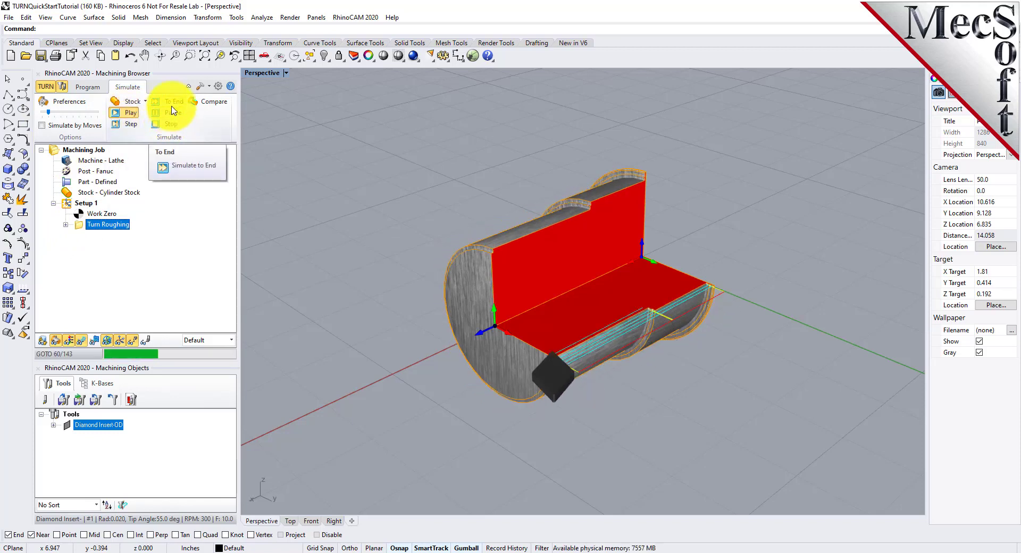
scroll(505, 268, up, 2)
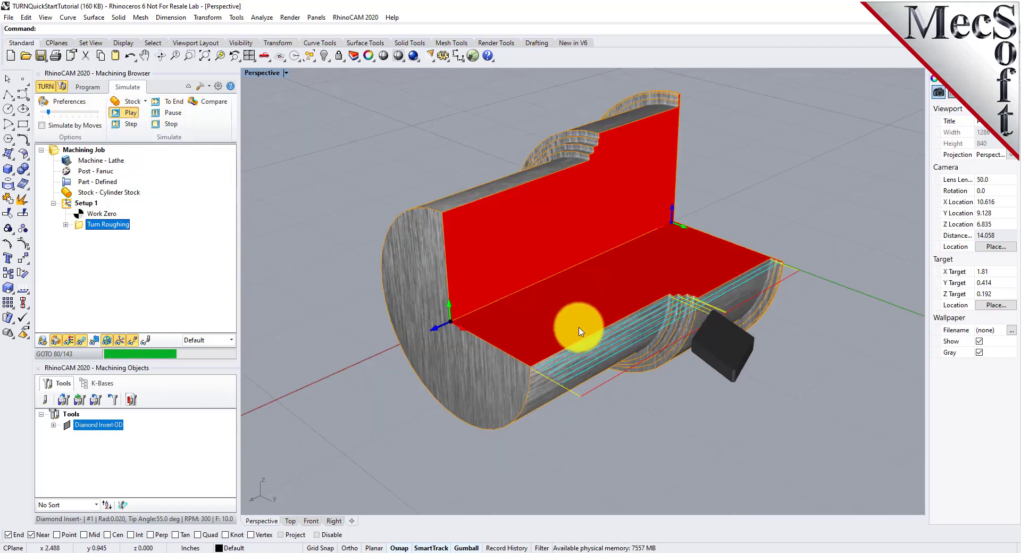
scroll(481, 333, up, 2)
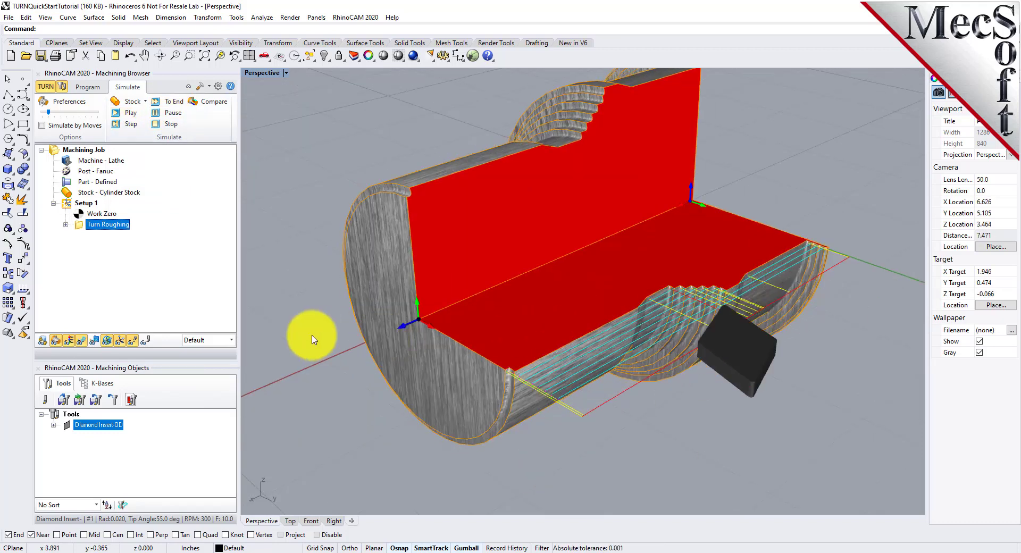
mouse_move(583, 335)
right_down()
mouse_move(531, 360)
mouse_move(530, 335)
mouse_move(530, 409)
mouse_move(707, 267)
mouse_move(679, 264)
mouse_move(702, 265)
mouse_move(670, 338)
mouse_move(553, 336)
right_up()
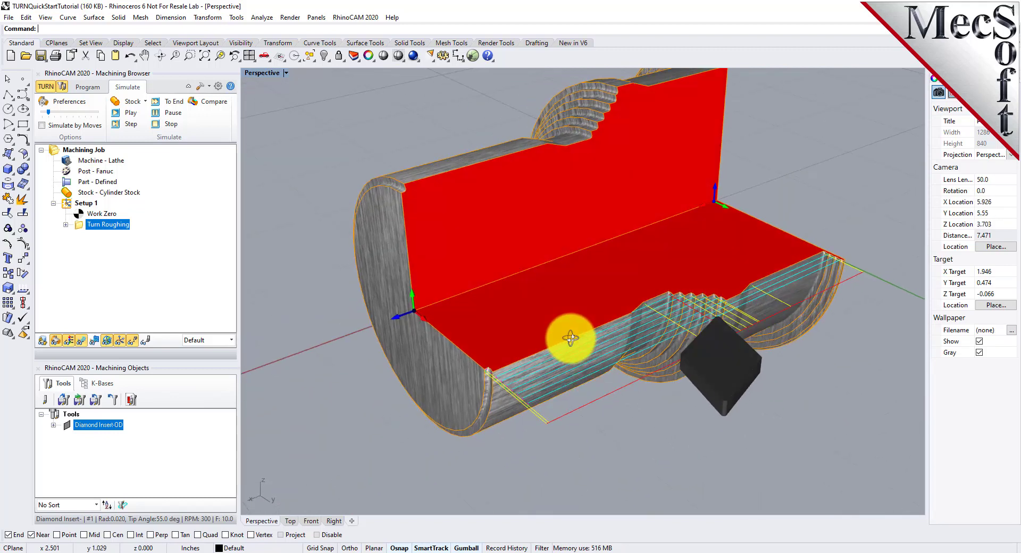
- Switch the simulated stock between smooth shading and textured display, then return to the Program controls
click(71, 342)
click(71, 344)
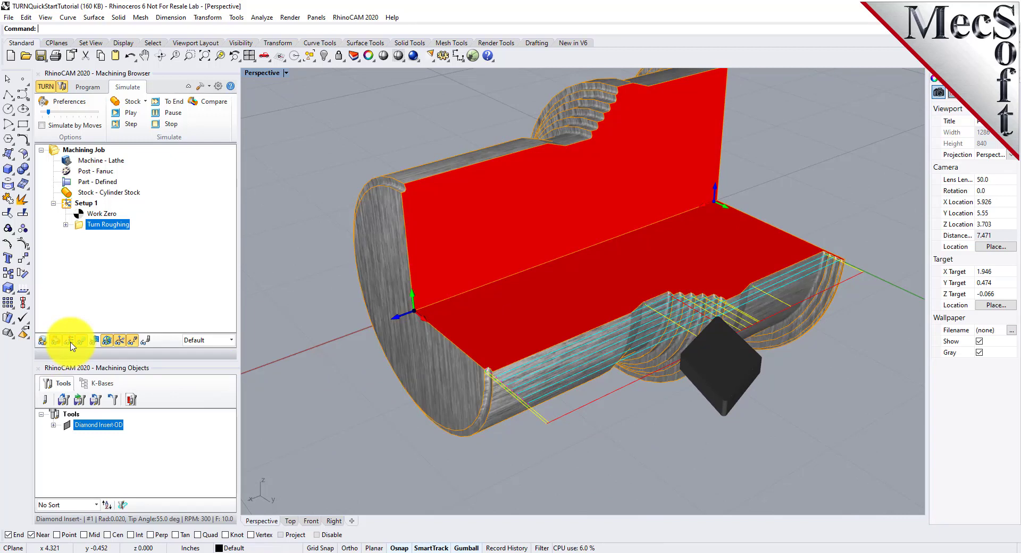
click(72, 346)
click(70, 345)
scroll(532, 322, down, 2)
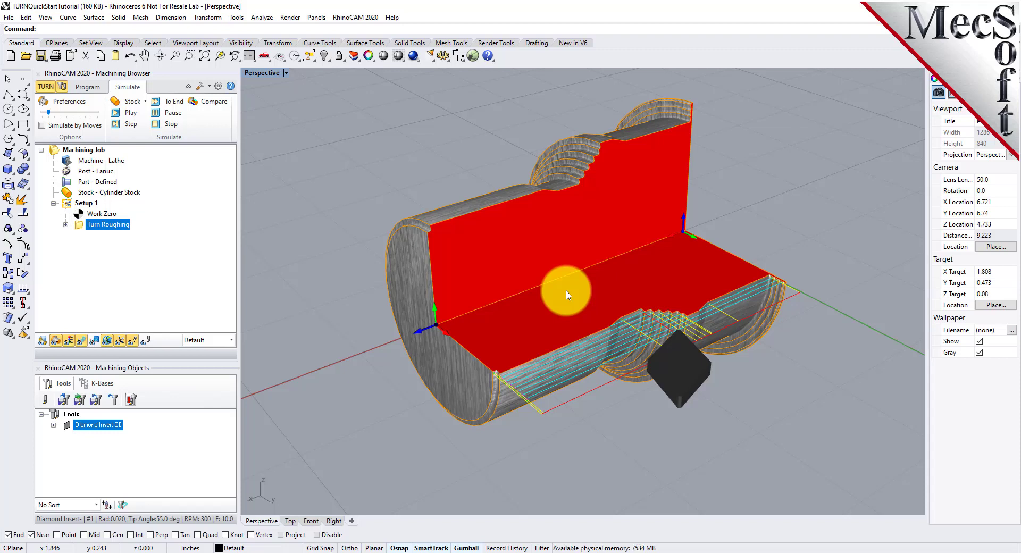
click(85, 88)
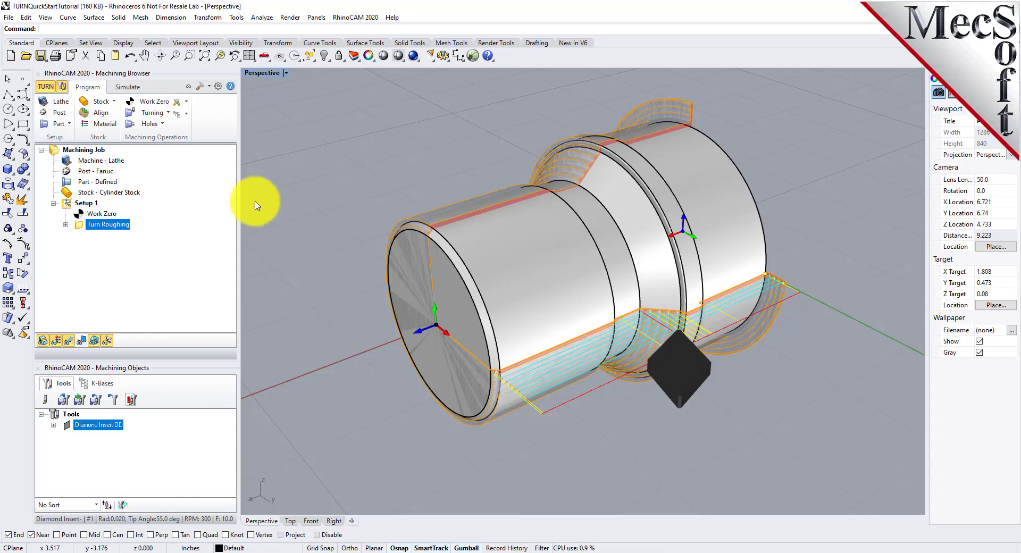
- Create a Turn Finishing operation, review its 300 RPM / 10 in/min feeds, and view Clearance Geometry
click(167, 116)
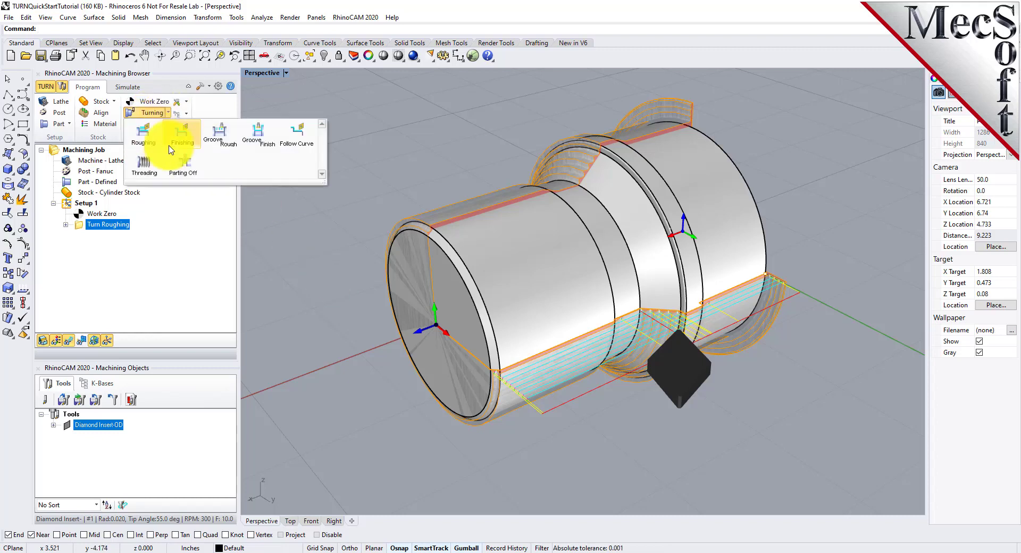
click(183, 136)
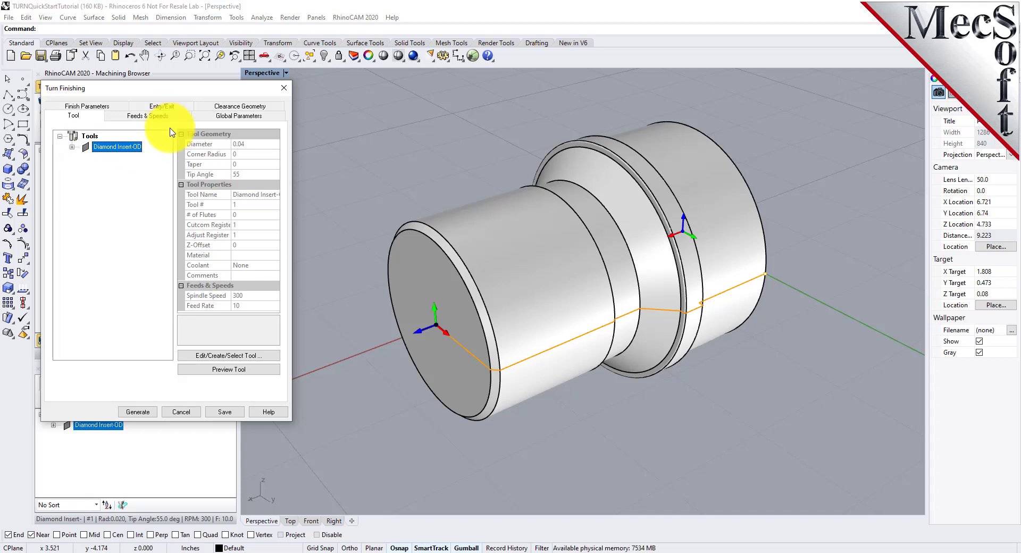
click(148, 114)
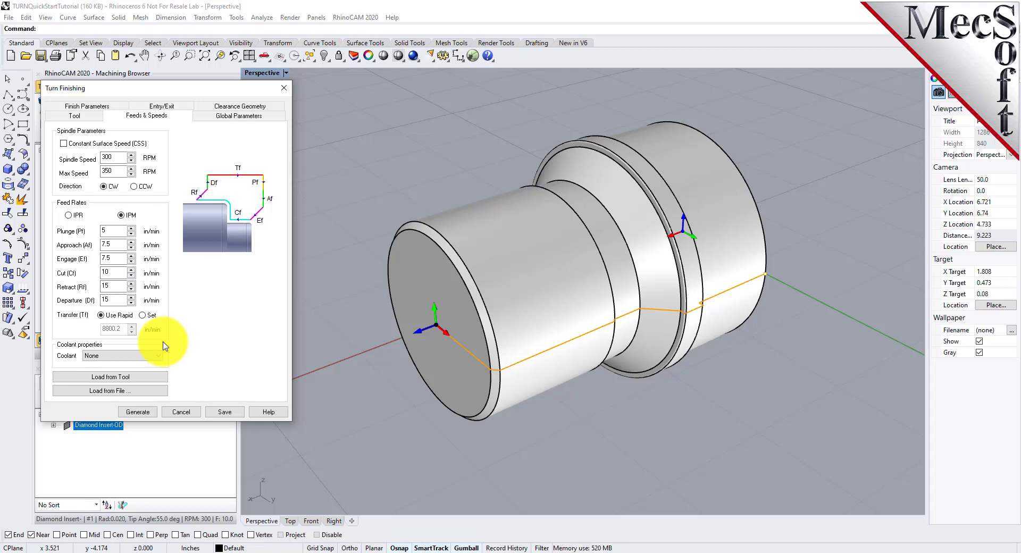
click(238, 106)
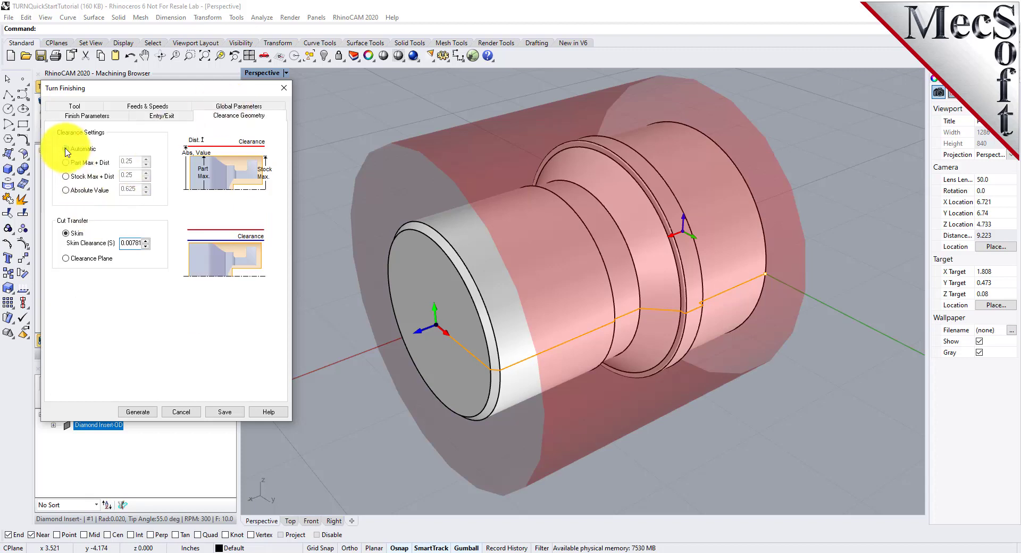
- Use Clearance Plane cut transfer, keep Outer Diameter approach with 0 stock, and enable Select Start & End Points
click(66, 259)
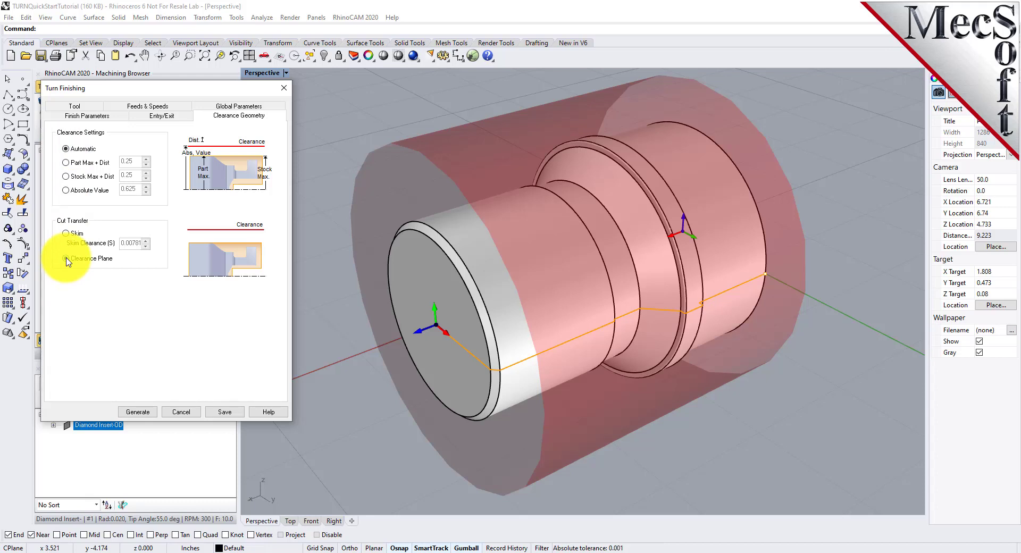
click(234, 106)
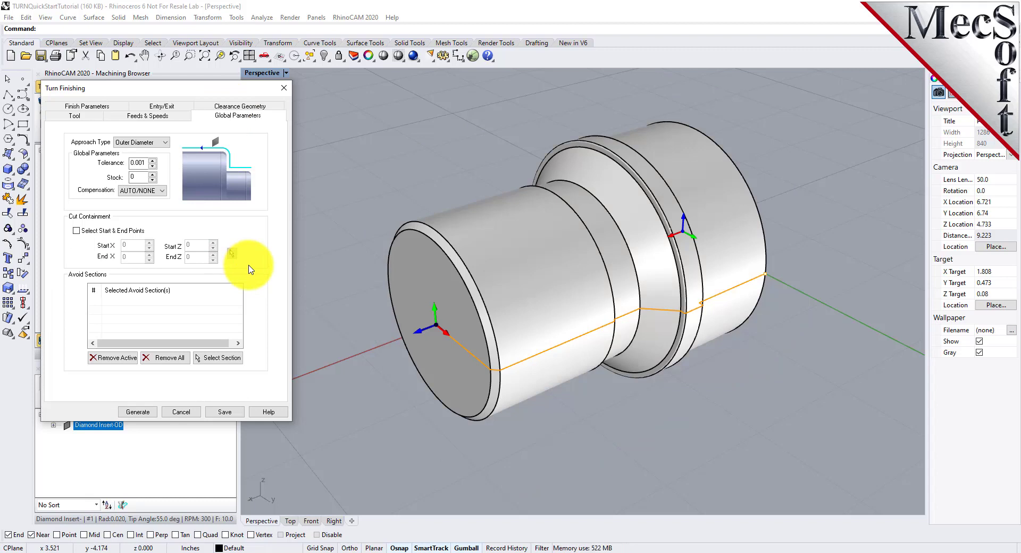
click(139, 142)
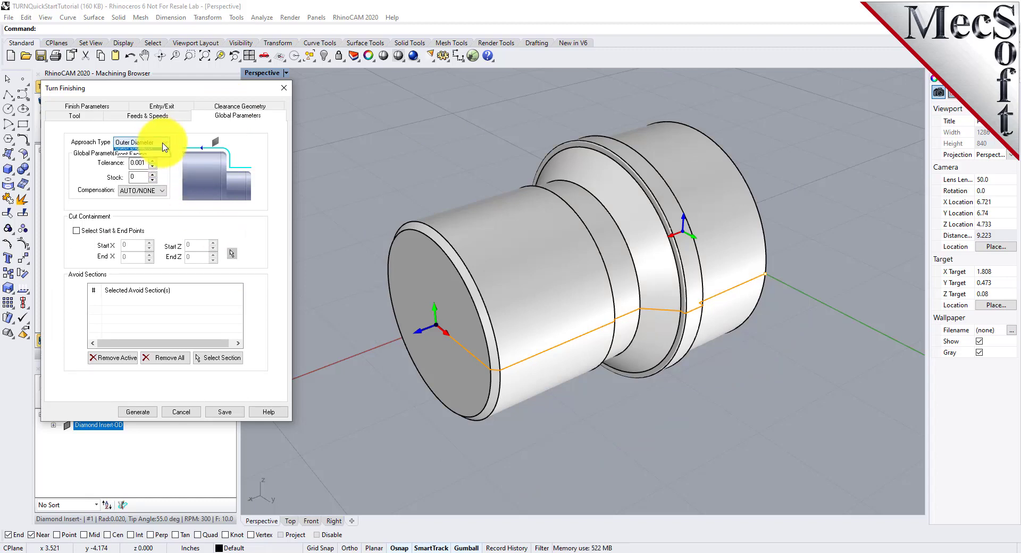
click(131, 152)
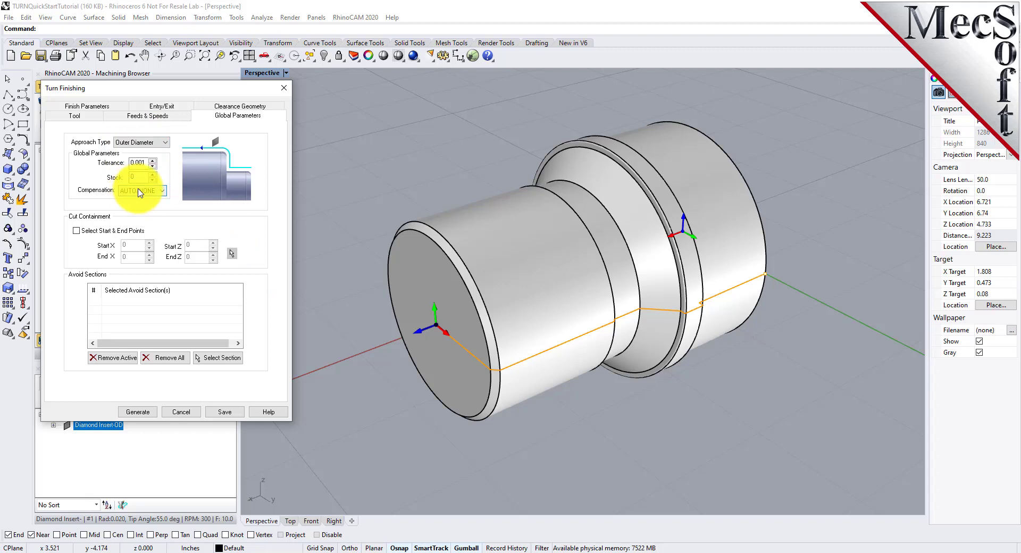
double_click(137, 177)
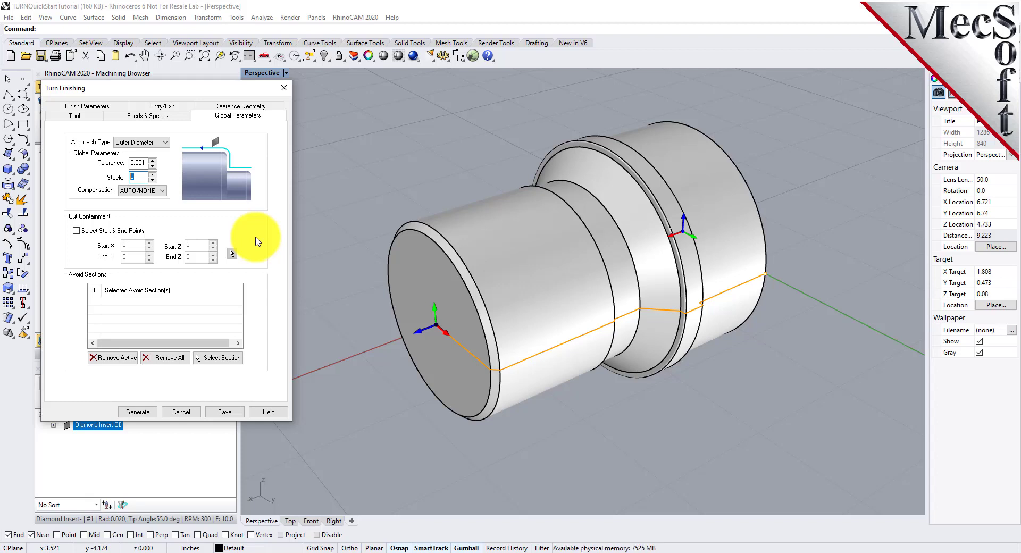
click(76, 231)
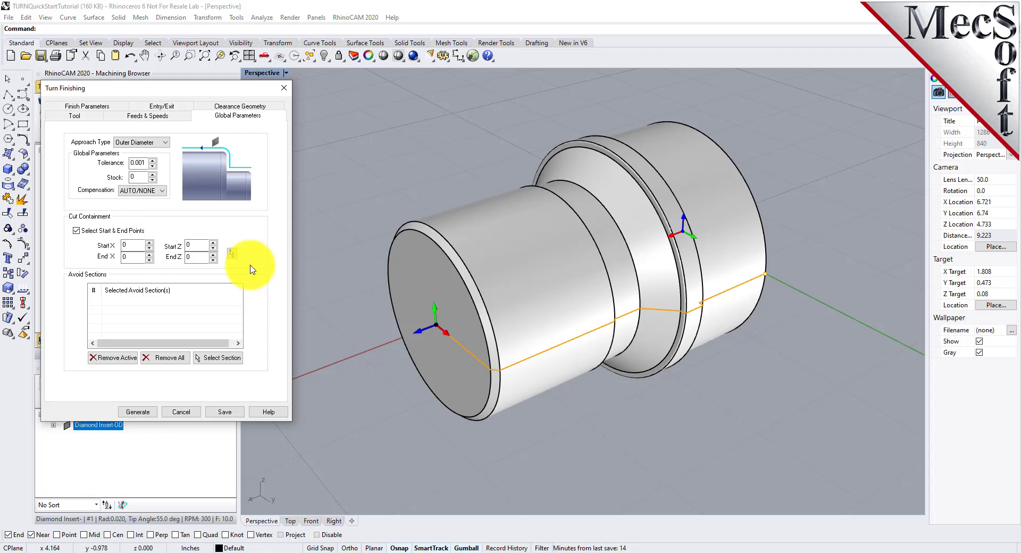
- In Top view without Near snap, pick start (X 0.93971, Z 0) and end (X 1.24958, Z -3.2075) corners
click(233, 254)
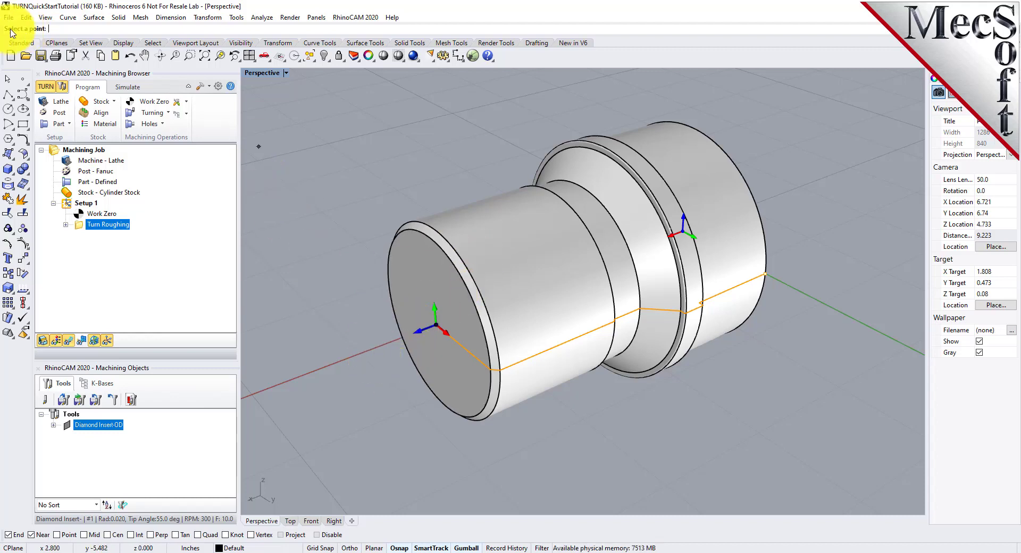
click(264, 55)
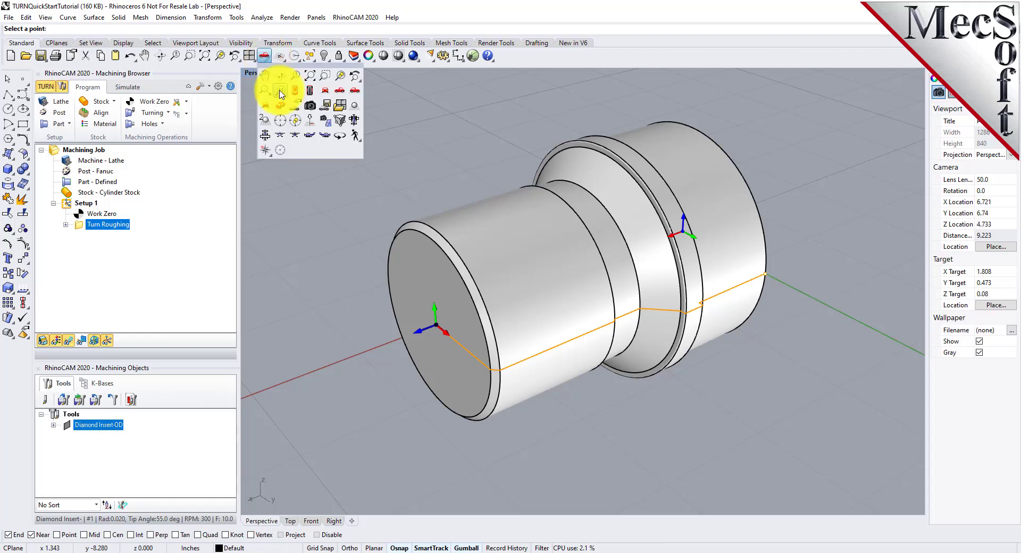
click(294, 90)
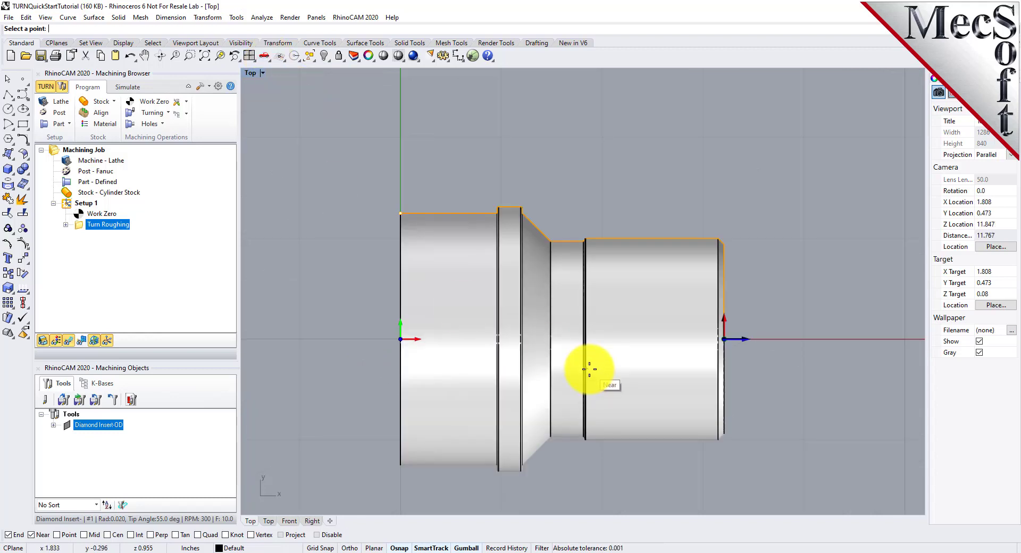
click(31, 536)
click(715, 245)
click(400, 210)
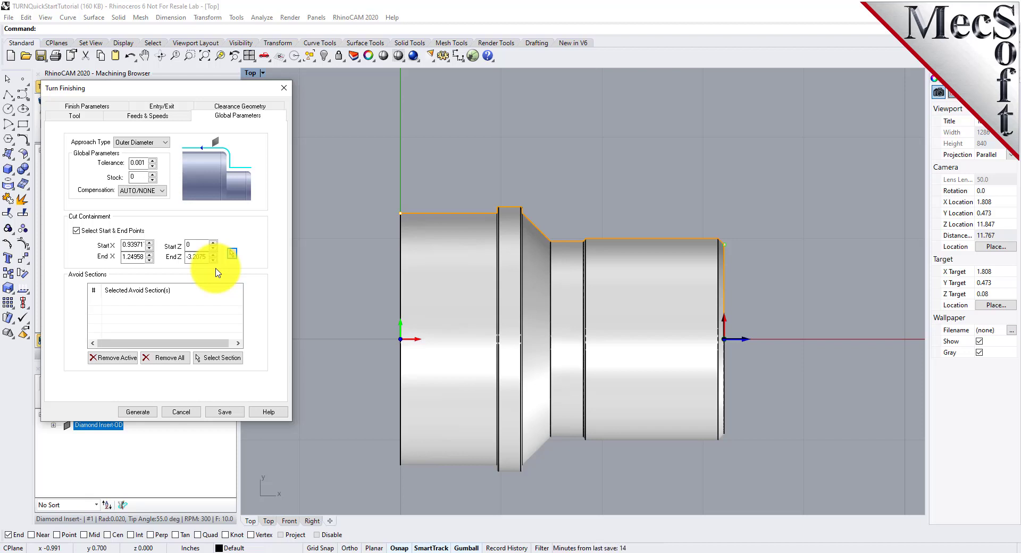
- Generate the Turn Finishing toolpath and play its simulation in an orbited Perspective view
click(140, 412)
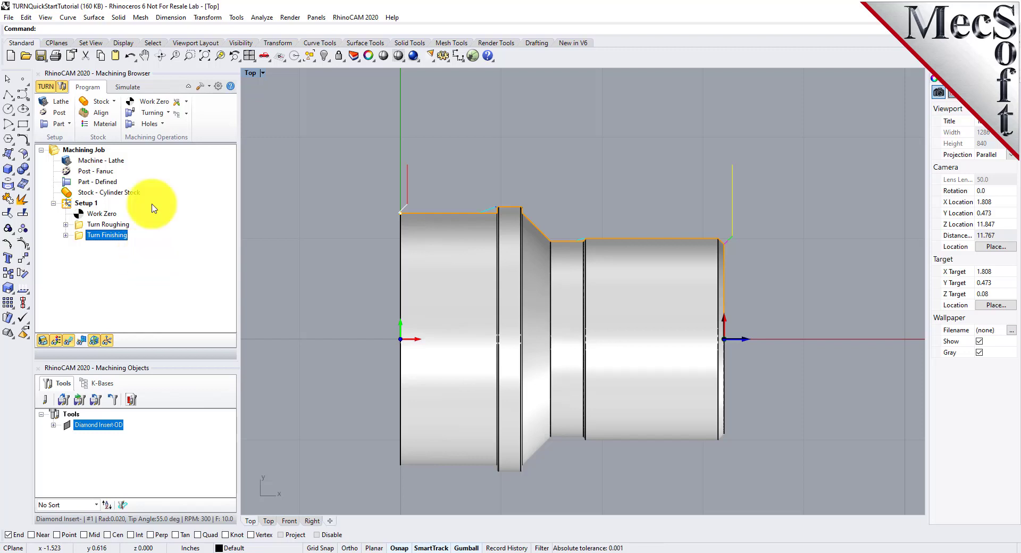
click(130, 87)
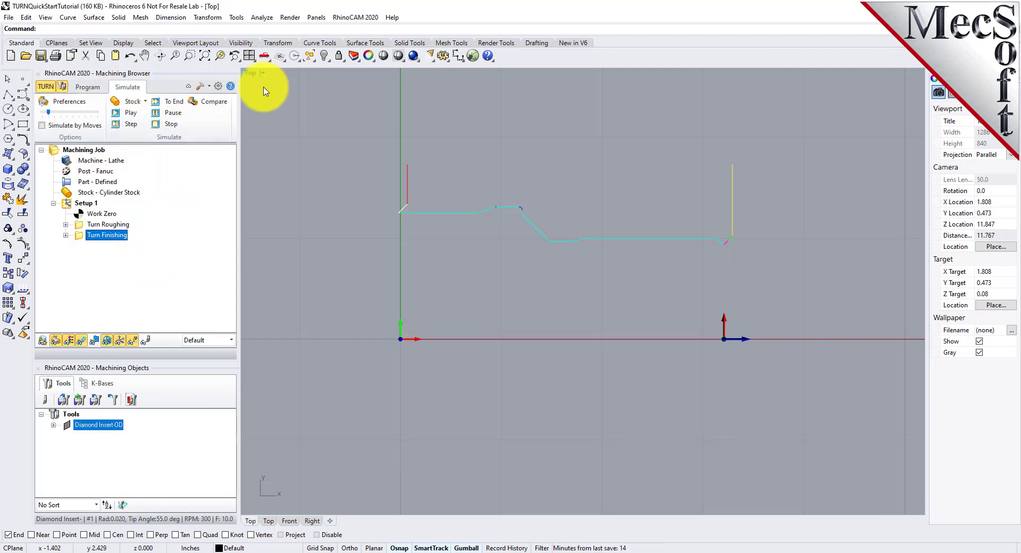
click(266, 56)
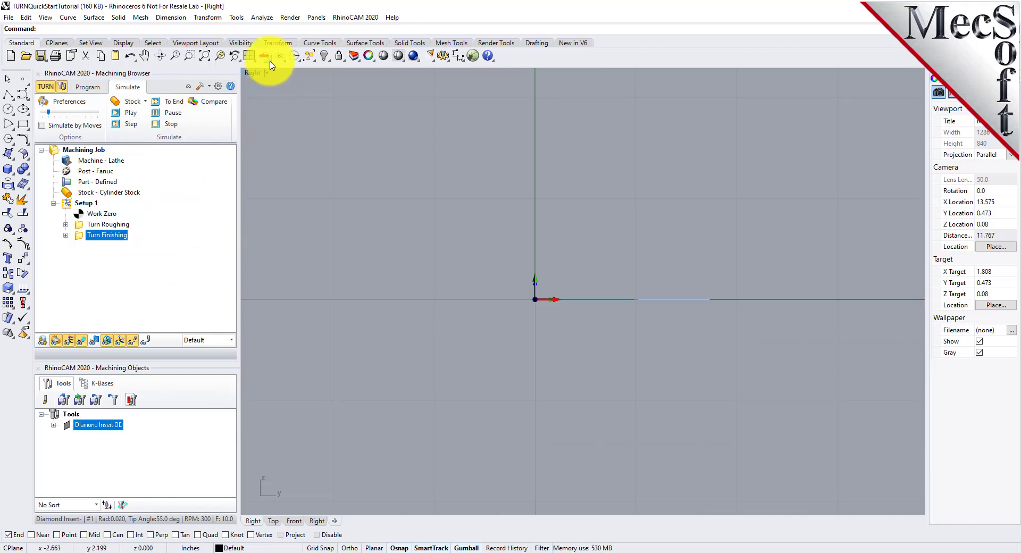
click(265, 57)
click(279, 107)
right_drag(605, 251, 455, 263)
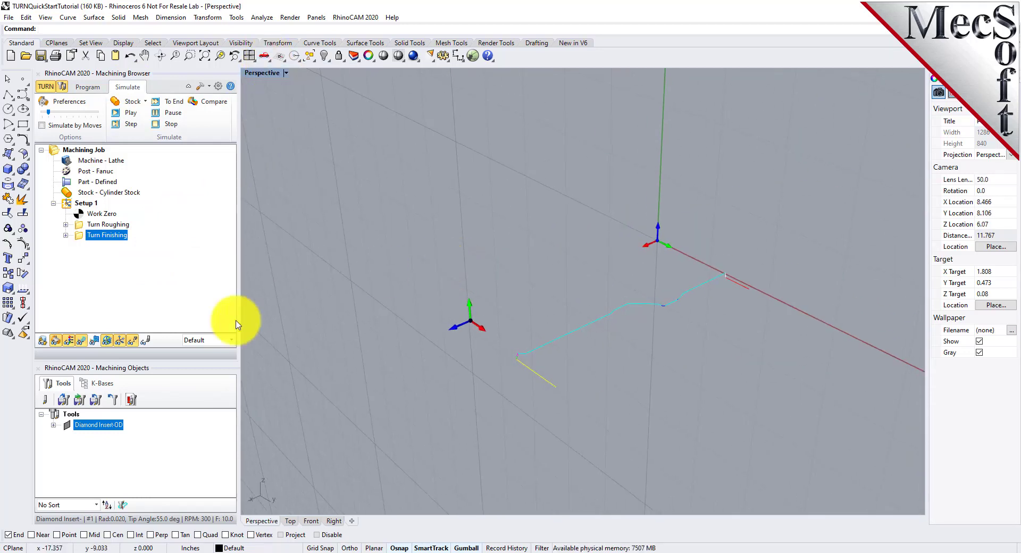
click(130, 113)
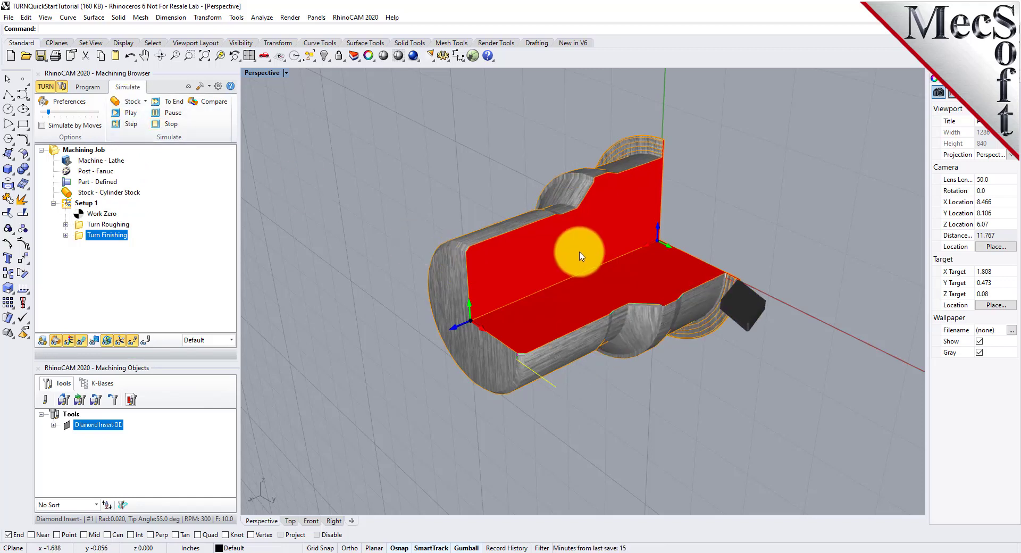
scroll(573, 258, up, 4)
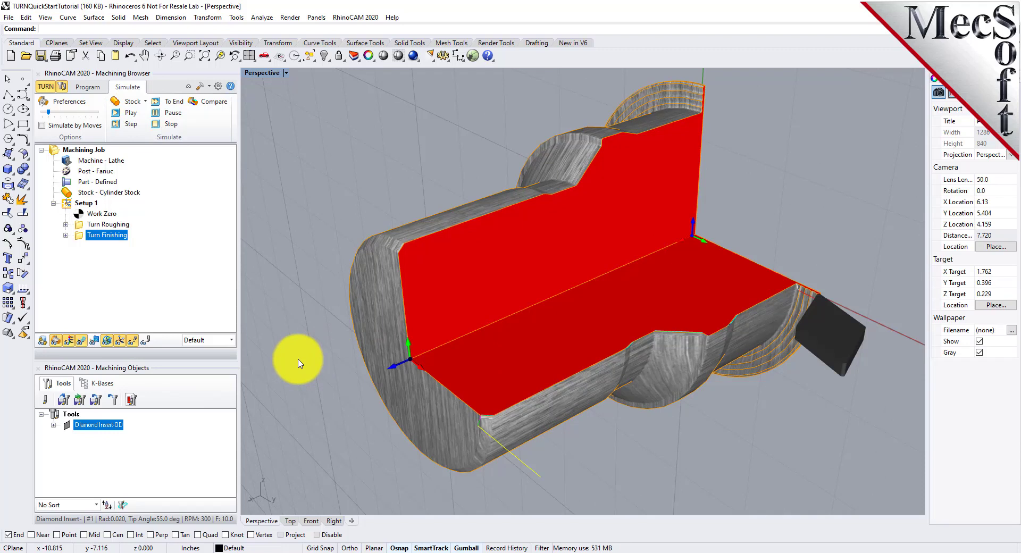
- Post Setup 1 with the Fanuc post to TURNQuickStartTutorial_Setup 1 and close the Notepad G-code listing
click(75, 203)
right_click(94, 203)
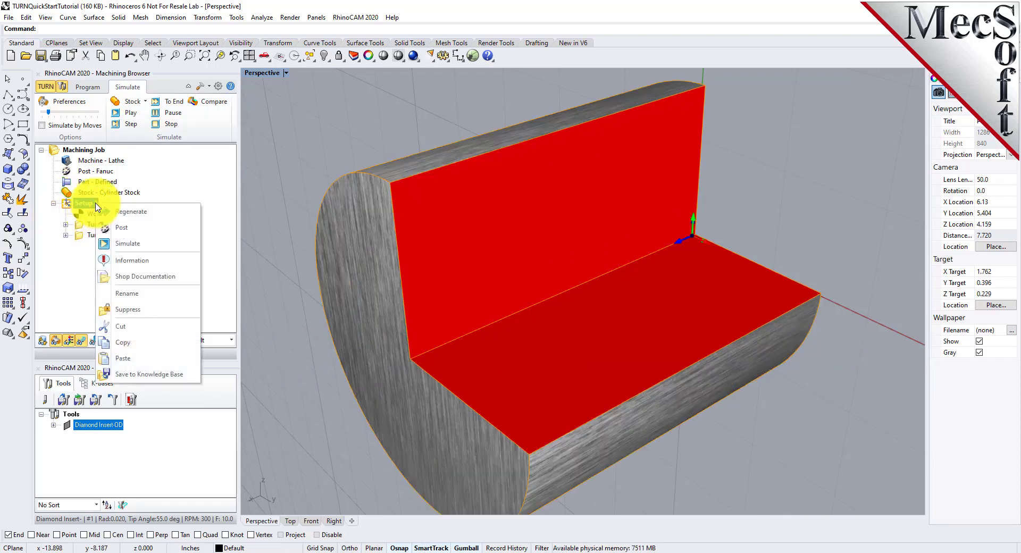
click(154, 229)
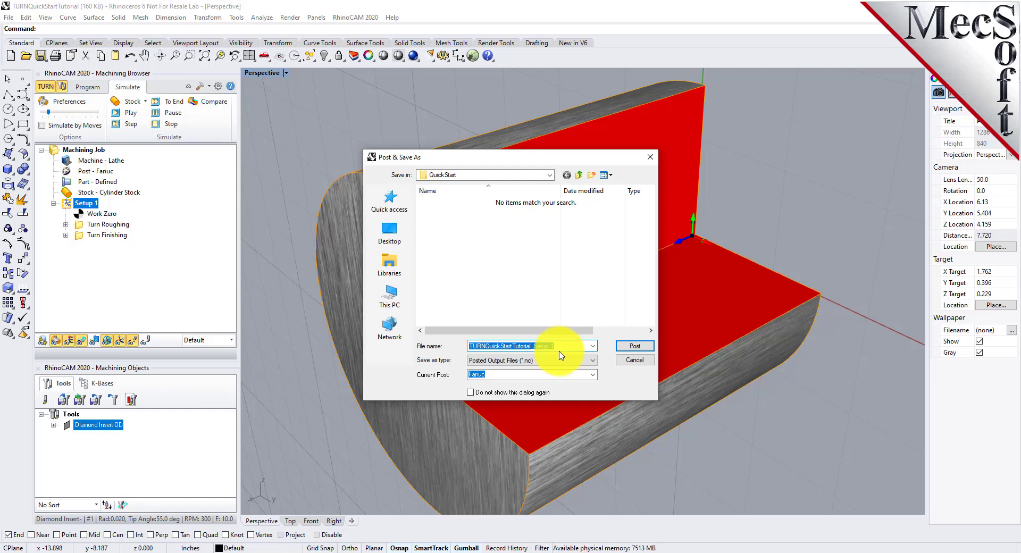
click(637, 346)
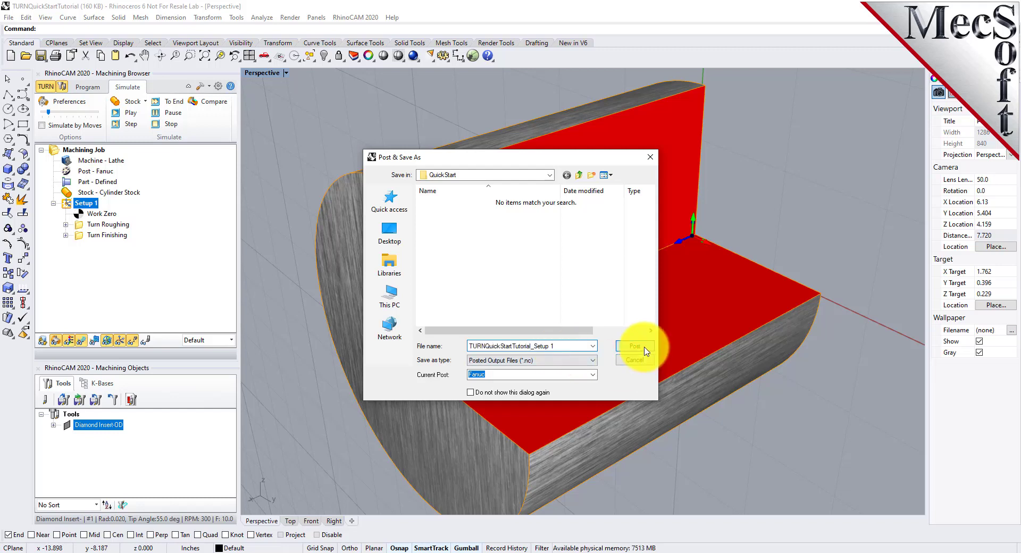
mouse_move(887, 155)
mouse_down()
mouse_move(893, 433)
mouse_move(880, 152)
mouse_up()
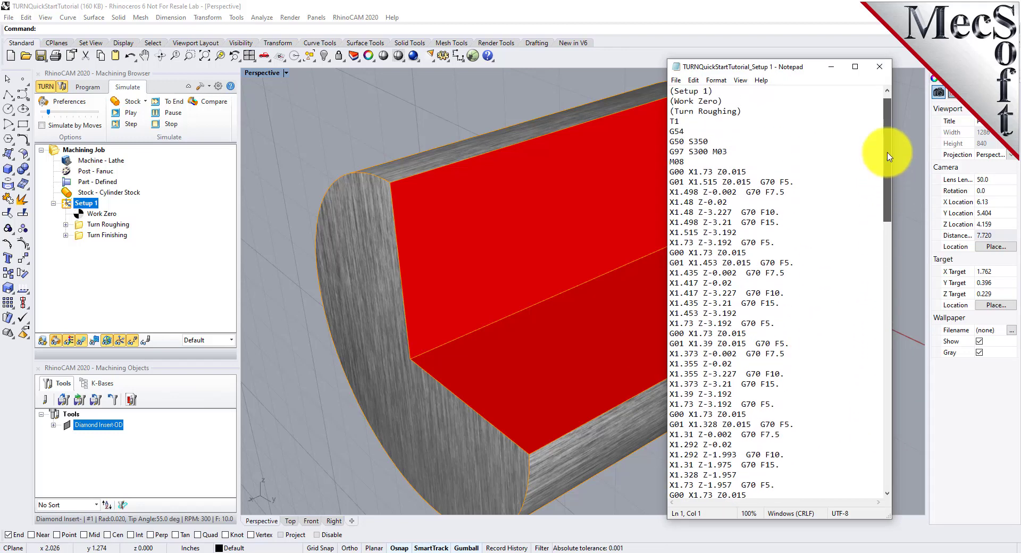
click(879, 66)
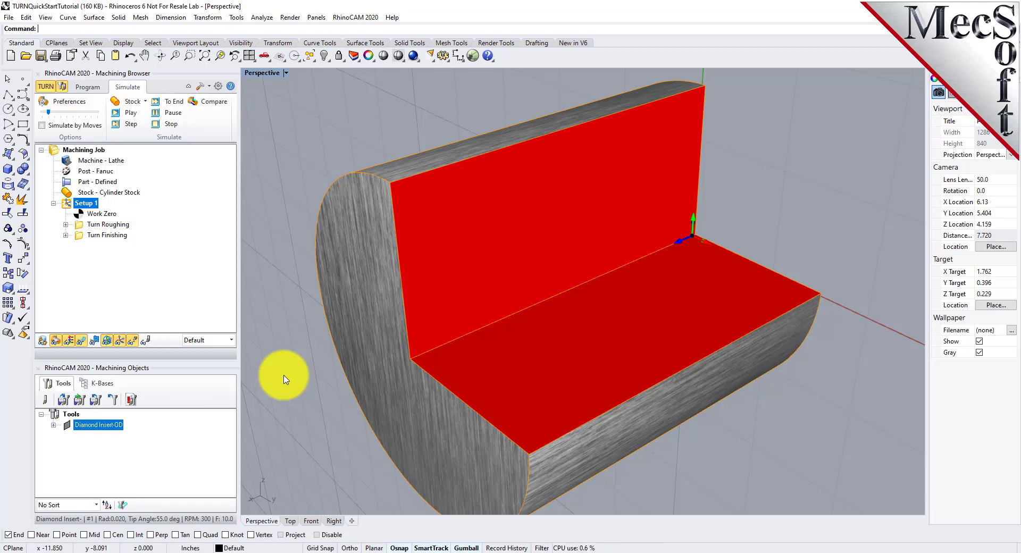
- Back in Program view, check Setup 1's Mops Information totalling 4.62 min, then close it
click(88, 87)
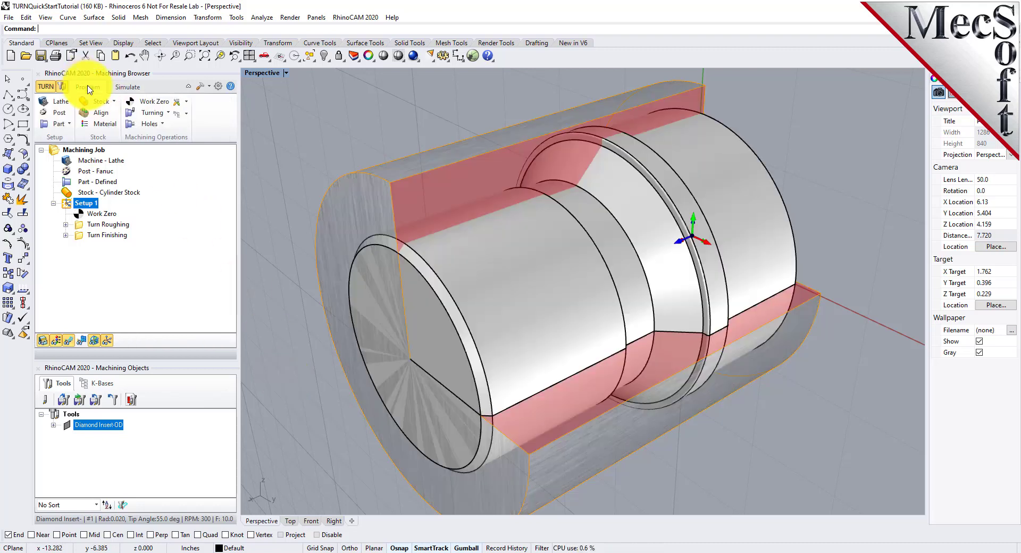
scroll(494, 278, down, 2)
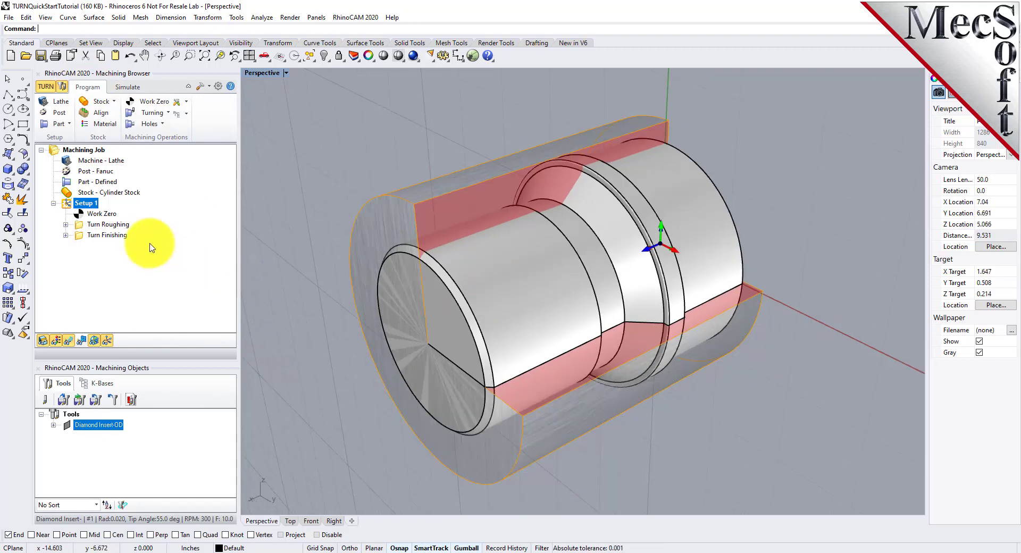
right_click(89, 206)
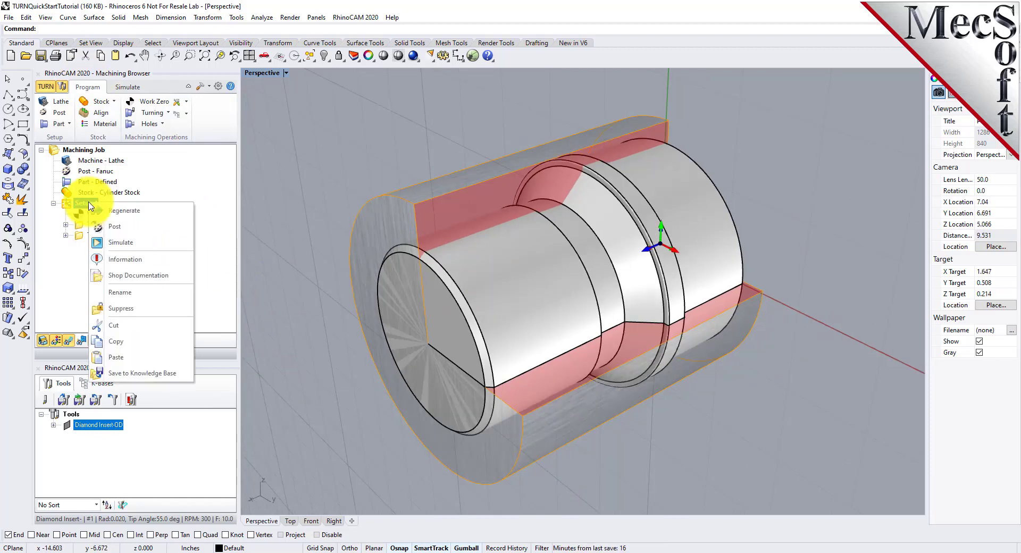
click(170, 259)
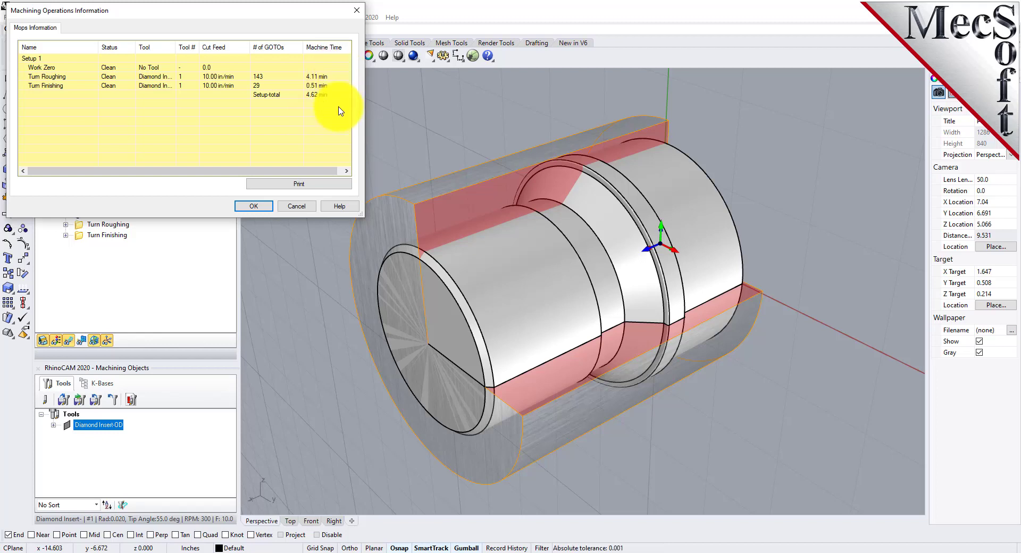
drag(157, 16, 350, 138)
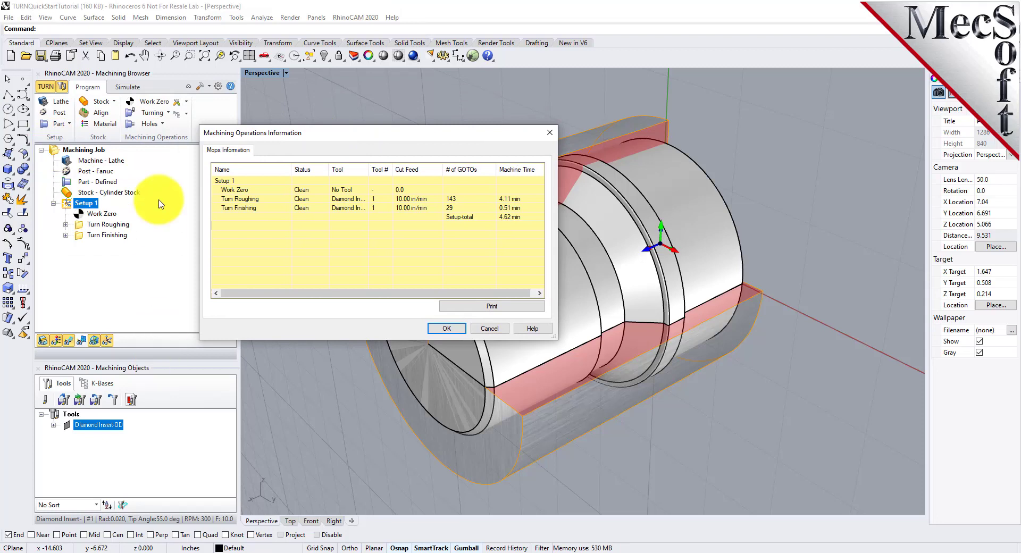
click(442, 328)
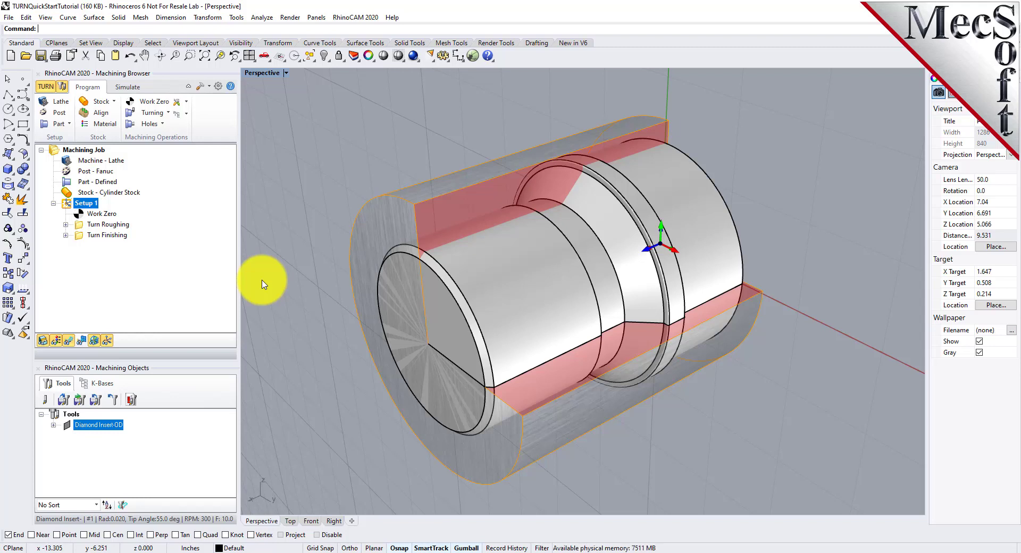
- Generate Setup 1's shop documentation with Template1 and save it as TURNQuickStartTutorial
right_click(69, 208)
click(185, 279)
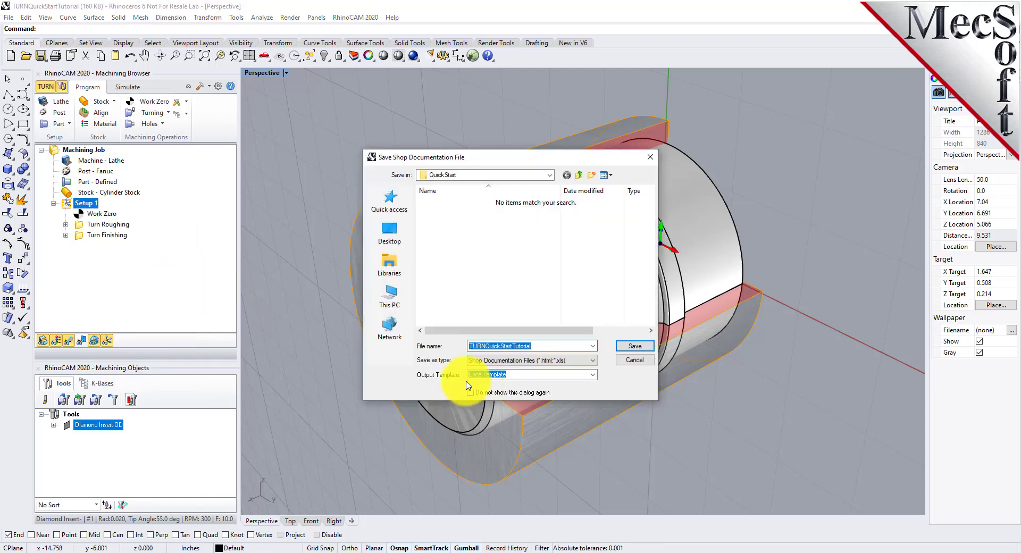
click(591, 374)
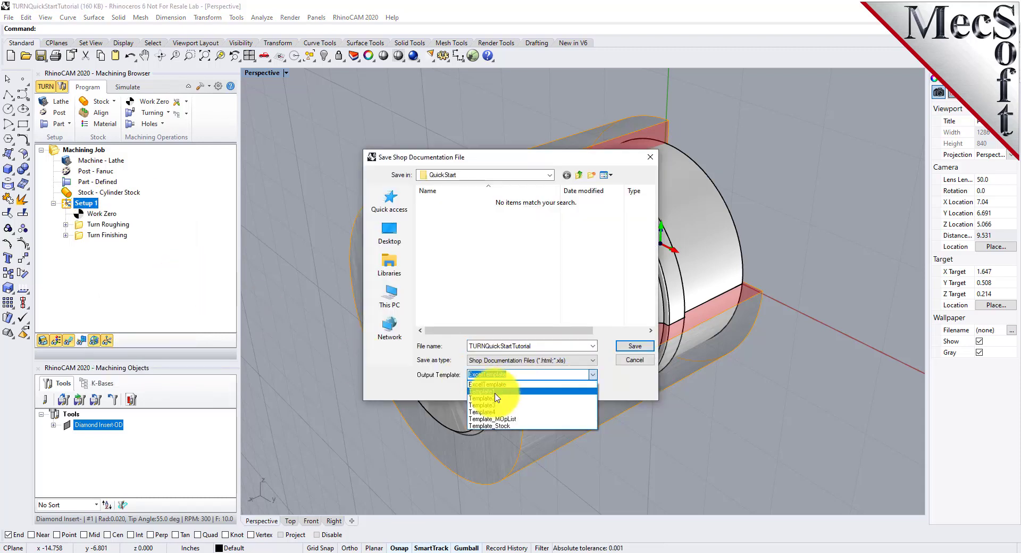
click(497, 395)
click(630, 348)
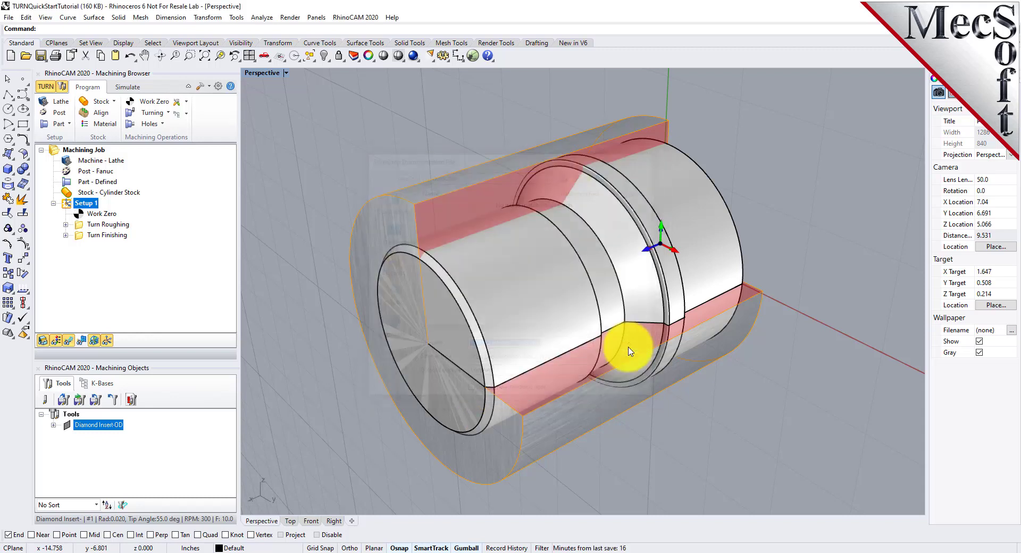